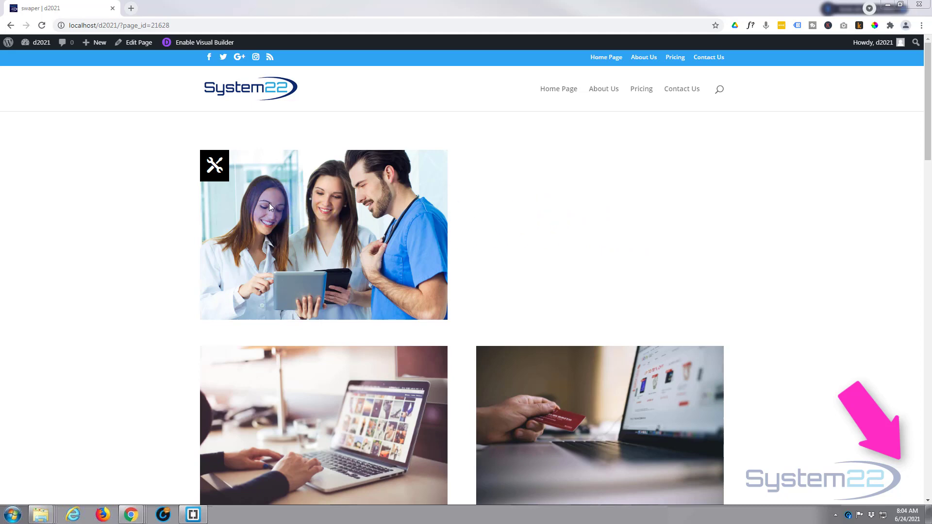
Enable the visual builder for the page and insert a row with two equal columns below the first row.
mouse_move(213, 171)
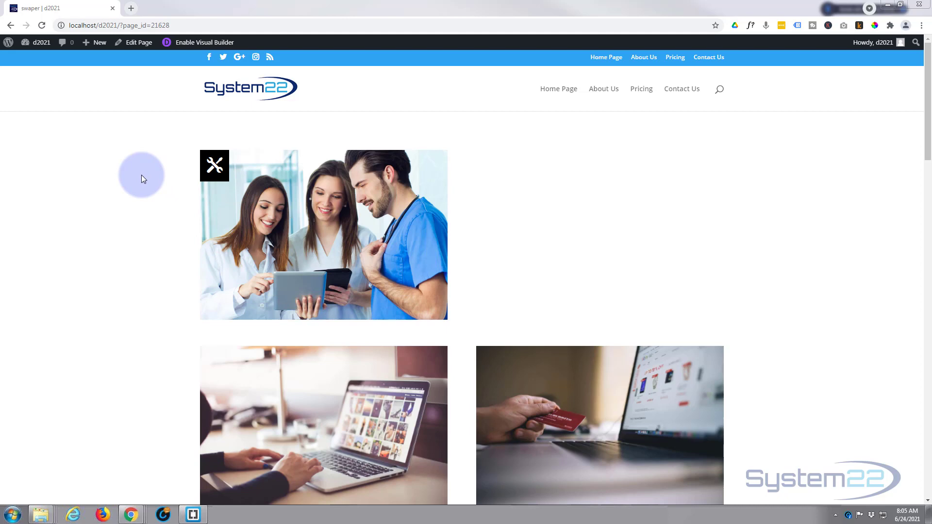
left_click(202, 43)
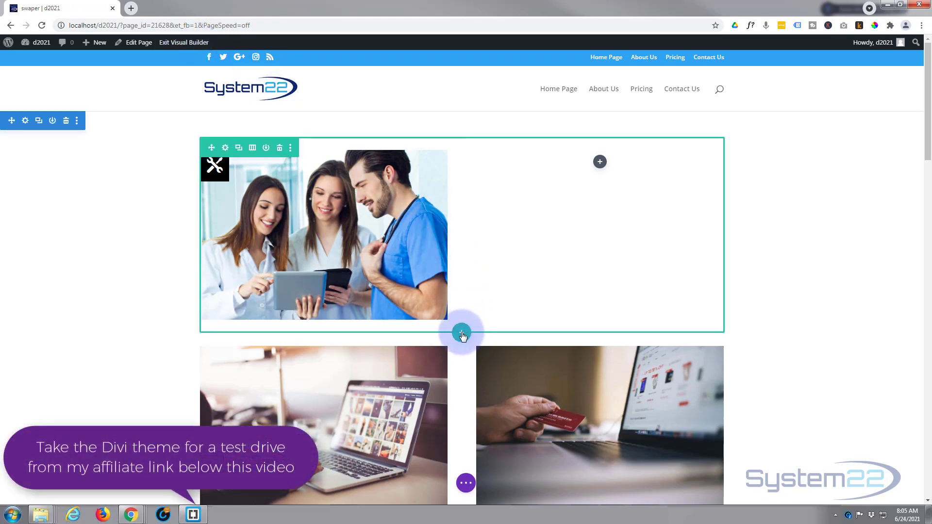
left_click(461, 333)
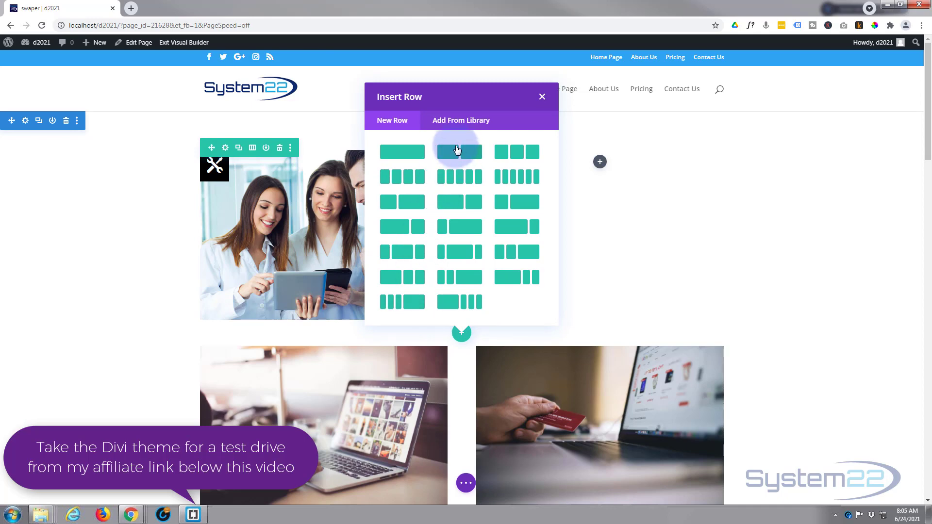
left_click(455, 151)
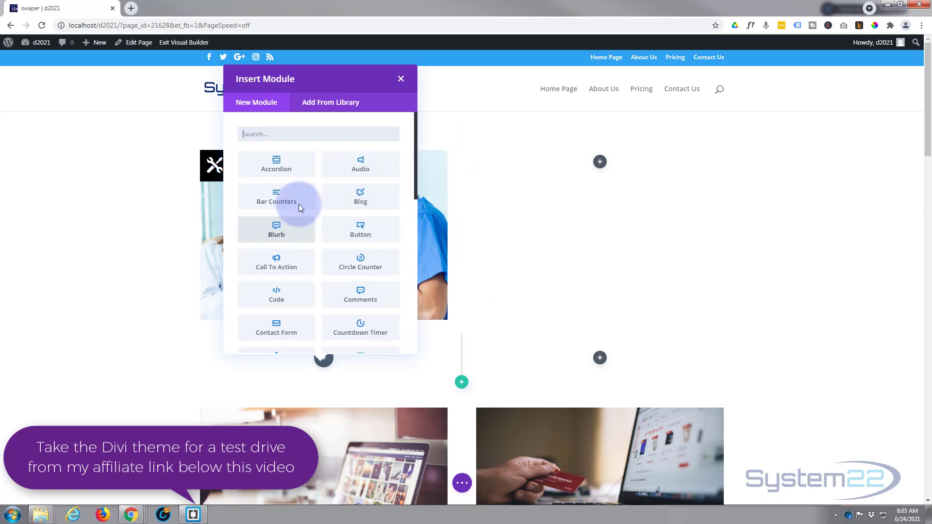
Add a Blurb module to the first column of the new row.
scroll(346, 262, "down", 5)
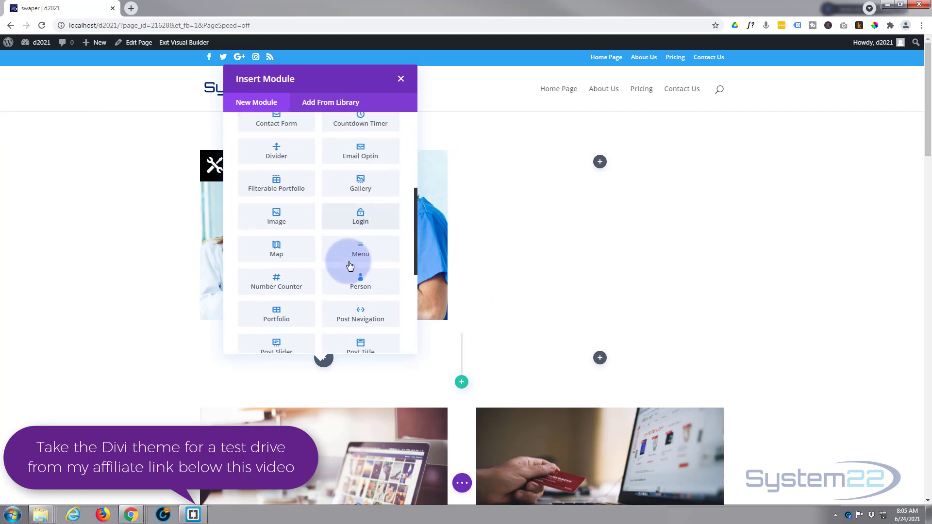
scroll(349, 265, "down", 4)
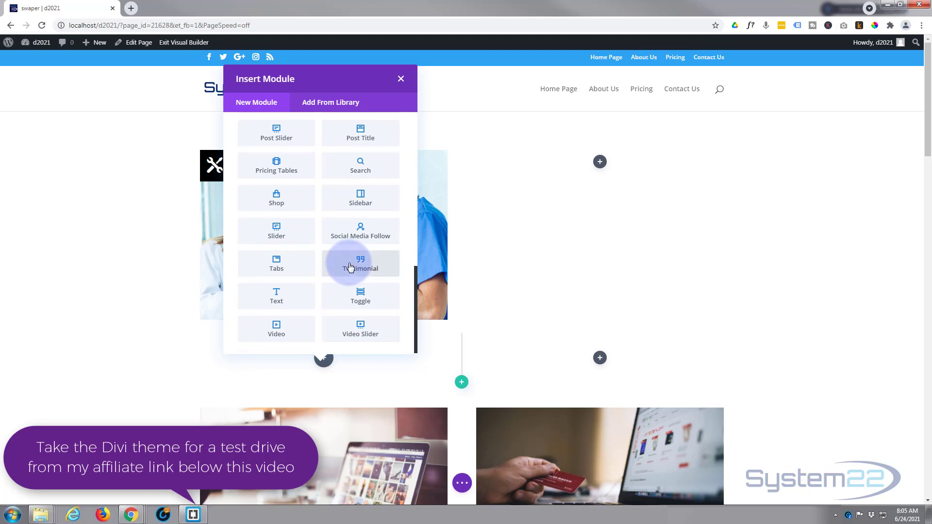
scroll(350, 266, "up", 9)
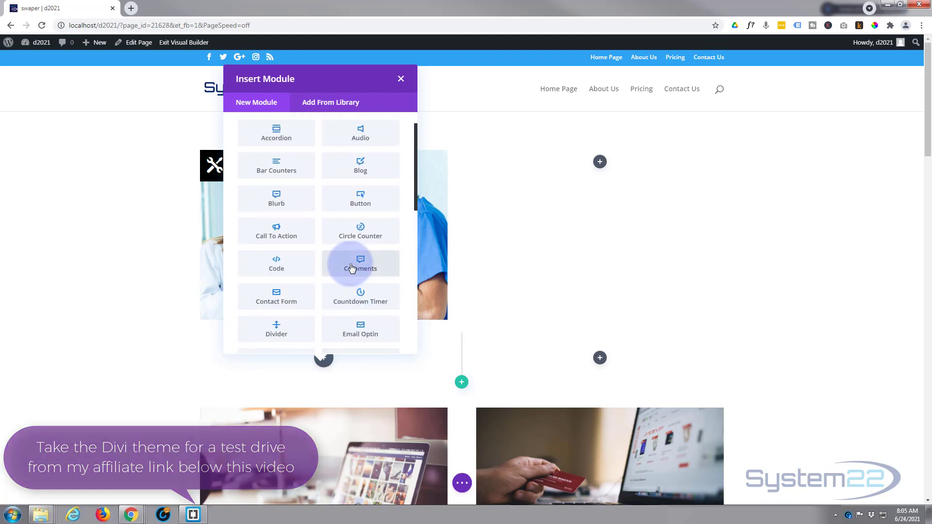
scroll(352, 268, "up", 1)
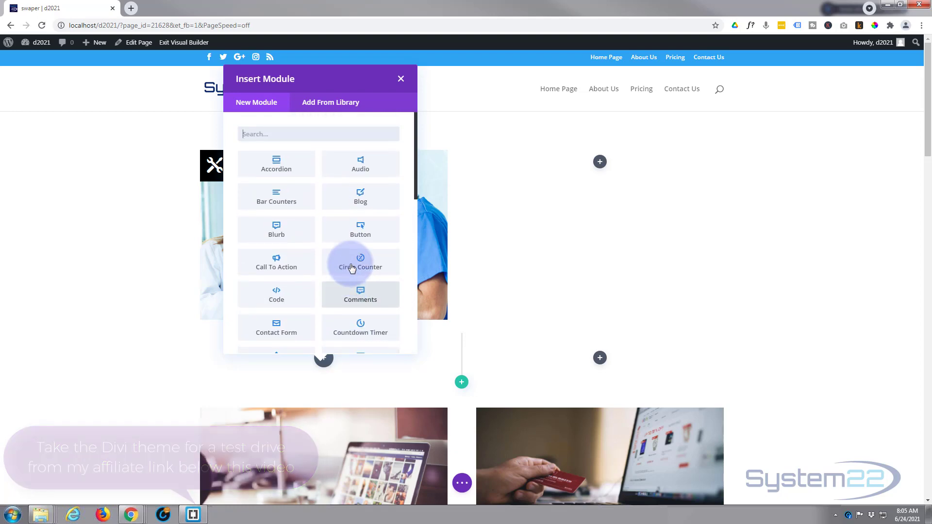
left_click(285, 234)
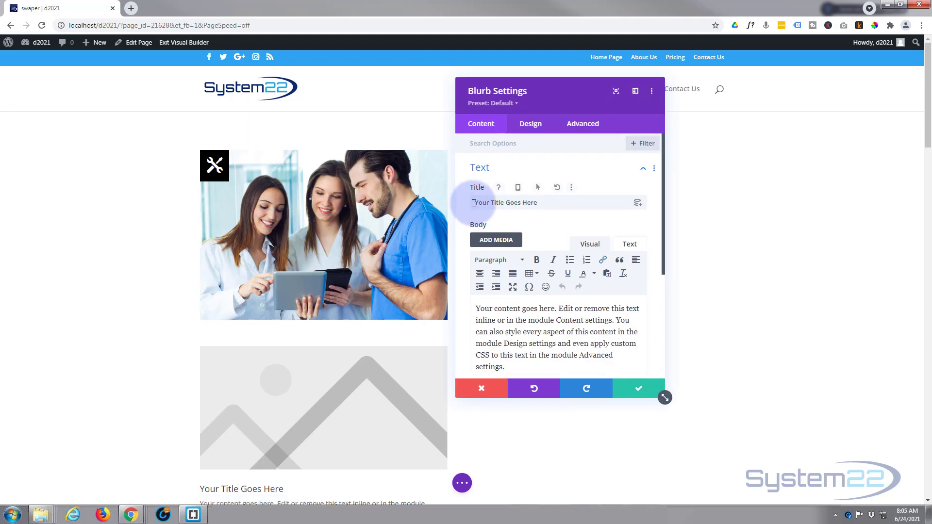
Examine the blurb's title and body text, the available heading formats, and the placeholder blurb on the page.
left_click_drag(467, 203, 555, 203)
scroll(554, 203, "down", 2)
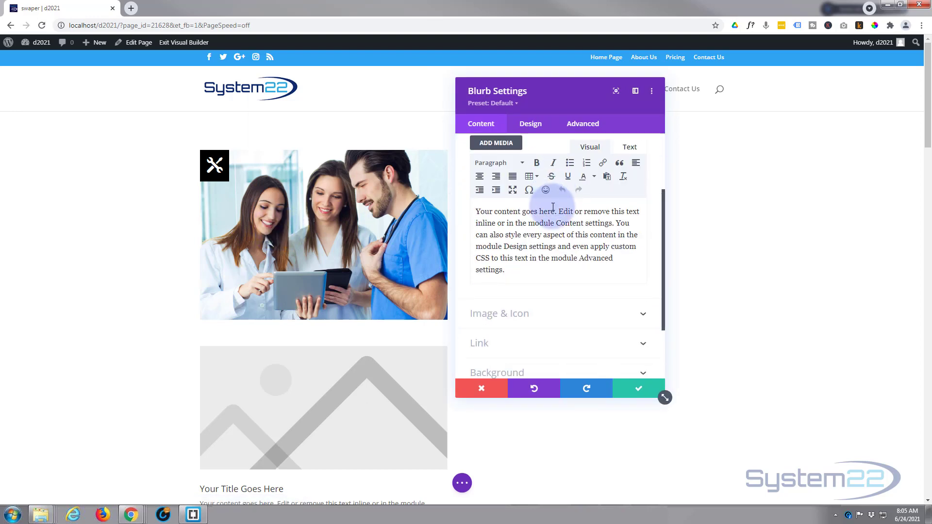
left_click_drag(517, 270, 477, 210)
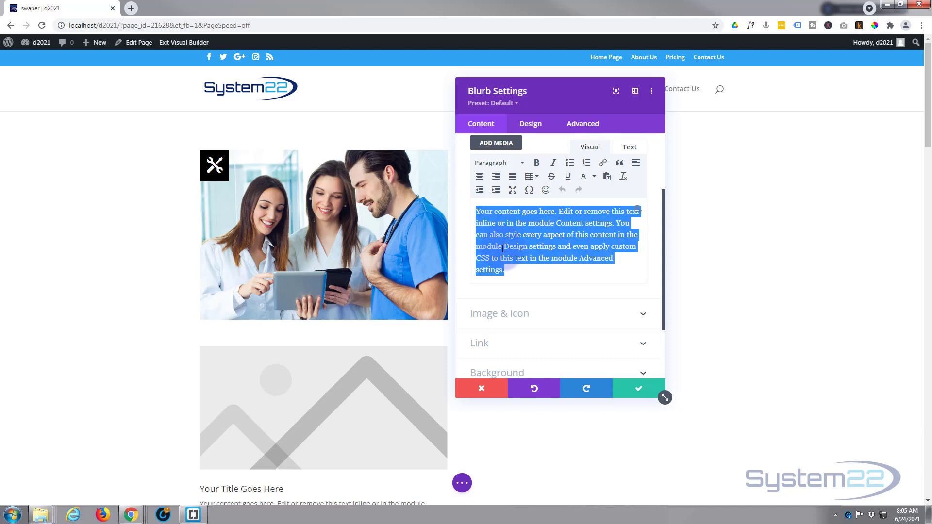
scroll(478, 210, "up", 1)
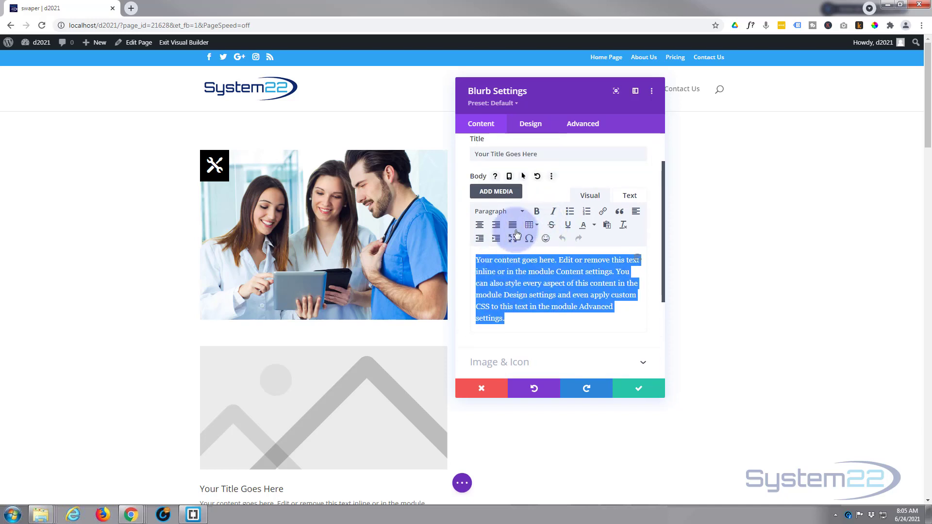
left_click(494, 213)
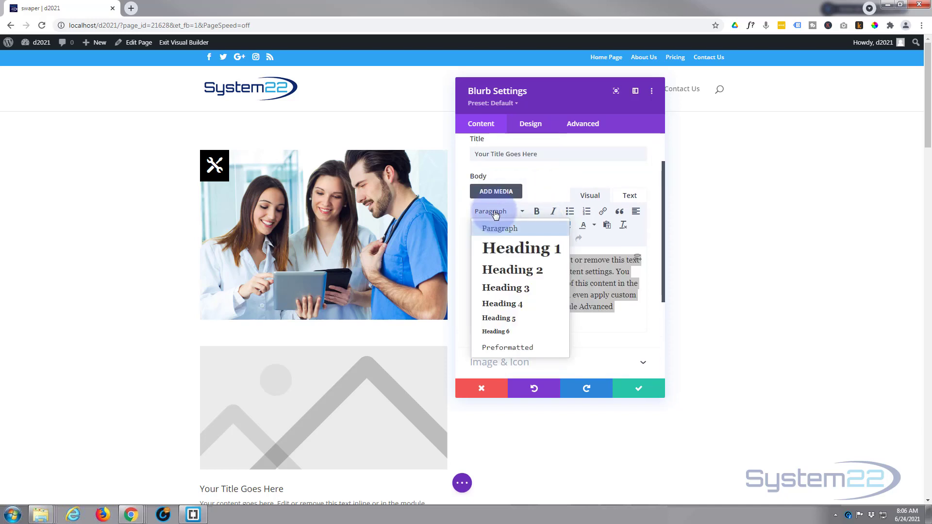
left_click(534, 192)
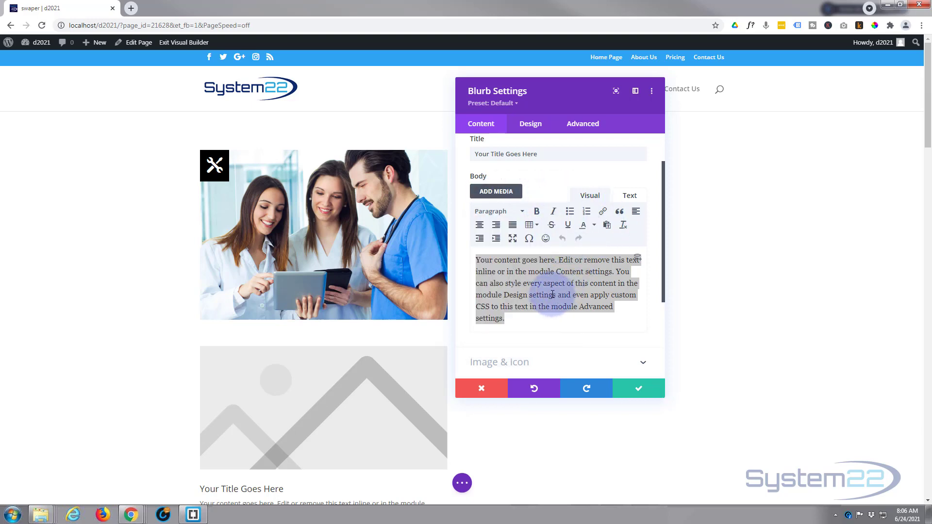
scroll(519, 272, "down", 1)
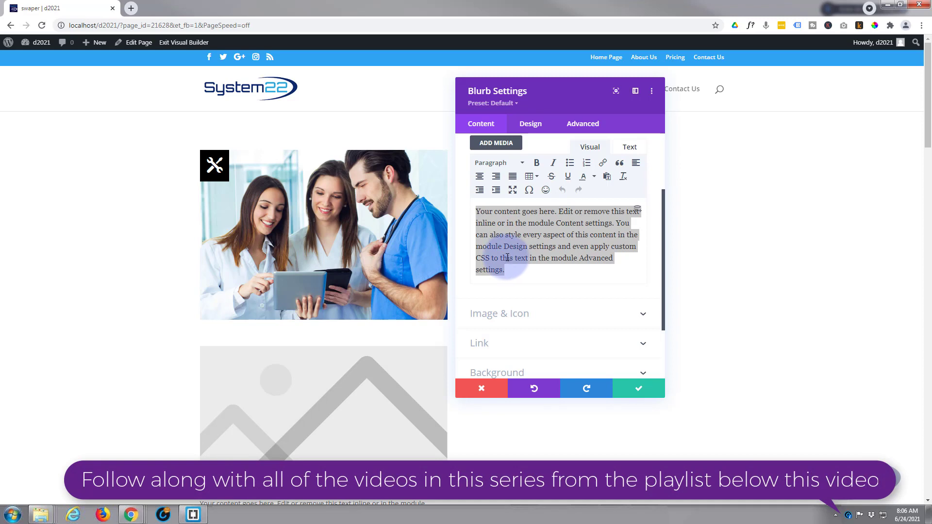
scroll(507, 257, "down", 1)
scroll(161, 316, "down", 2)
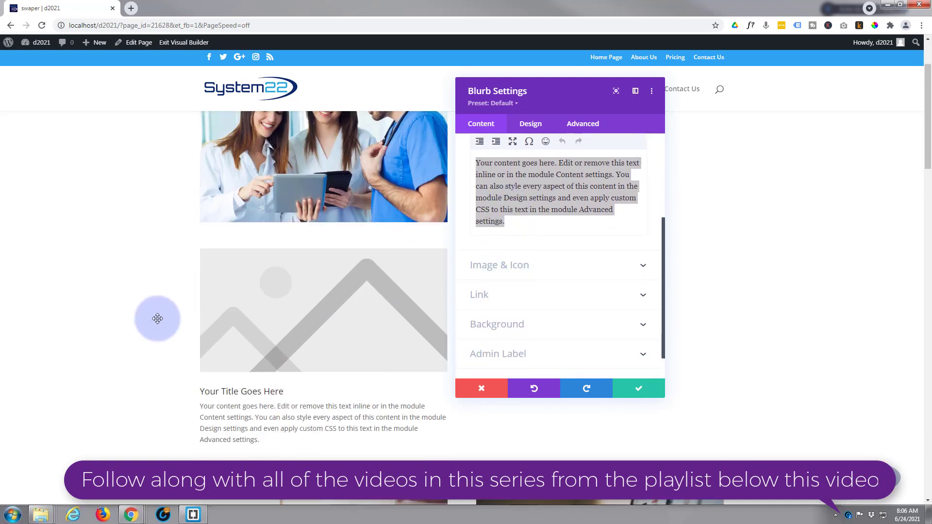
scroll(157, 318, "down", 1)
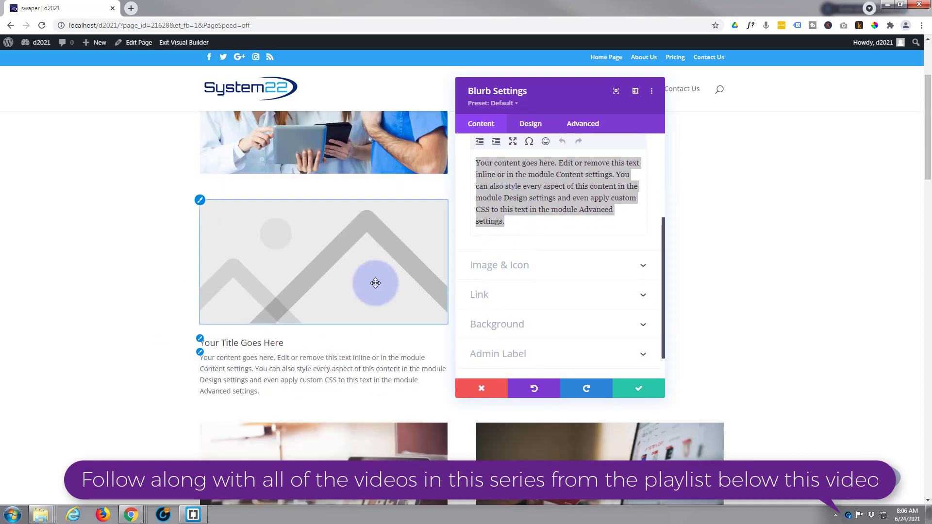
Replace the blurb's placeholder image with the closed padlock icon.
left_click(545, 274)
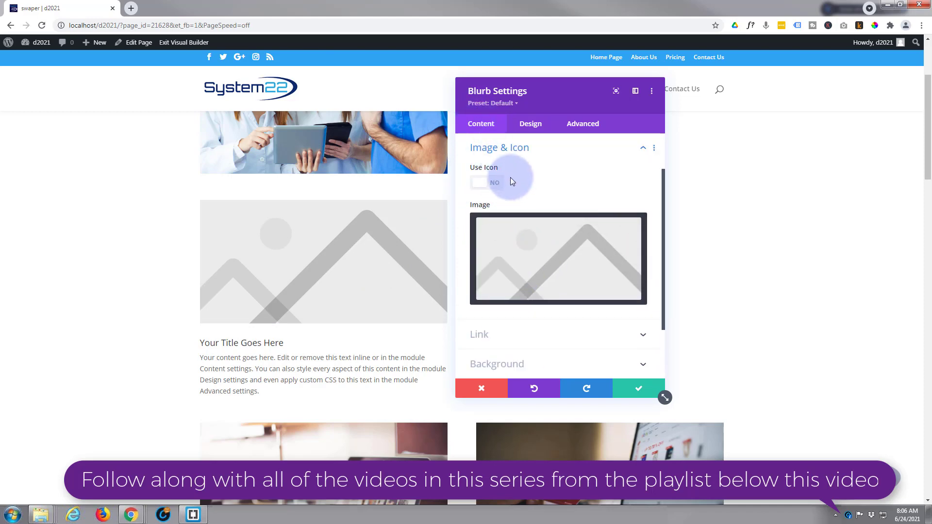
left_click(492, 186)
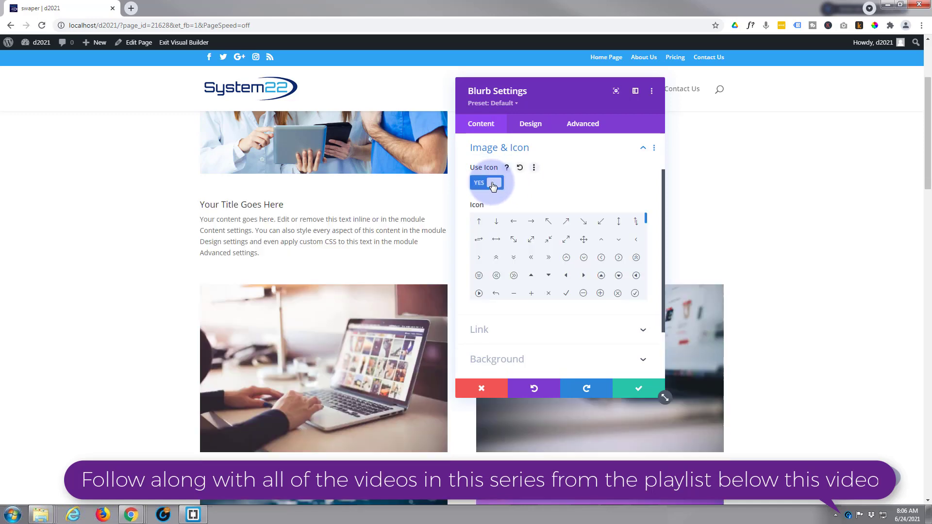
left_click(548, 258)
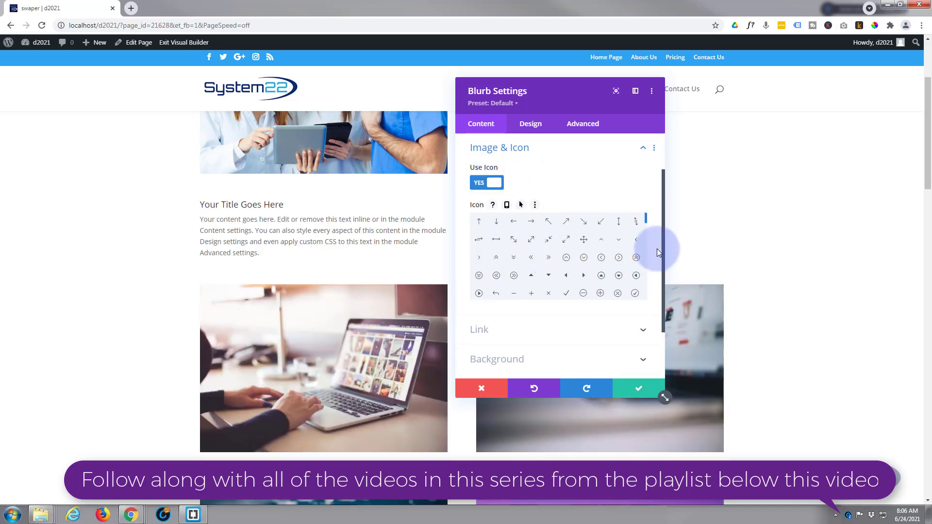
left_click_drag(645, 221, 645, 238)
left_click(534, 244)
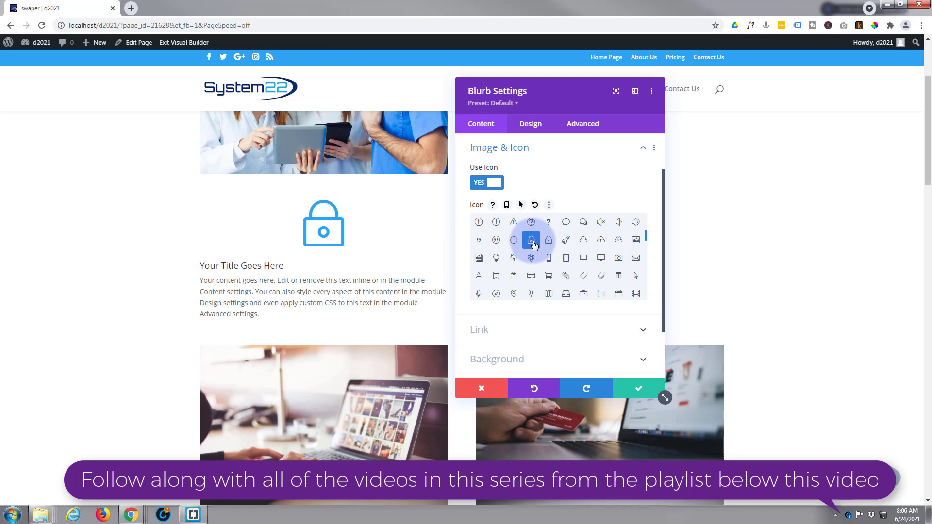
left_click(518, 335)
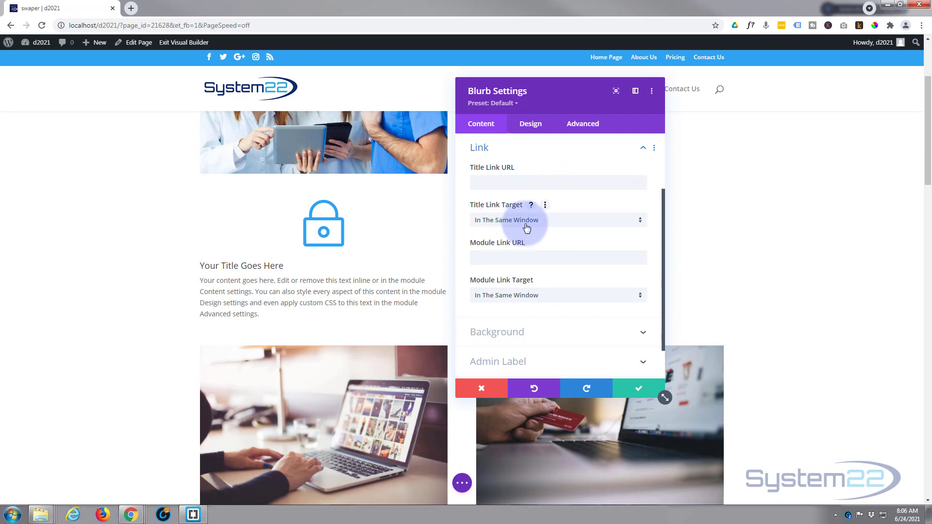
left_click(559, 226)
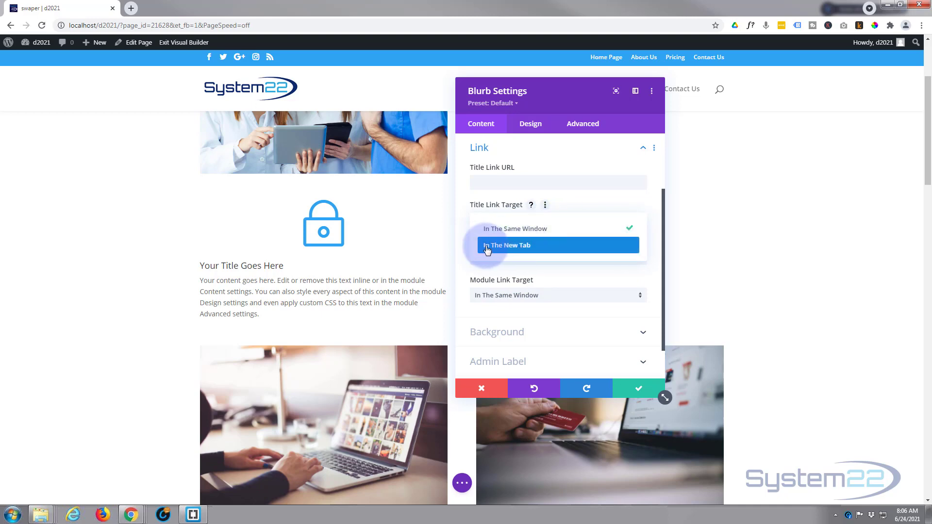
left_click(464, 234)
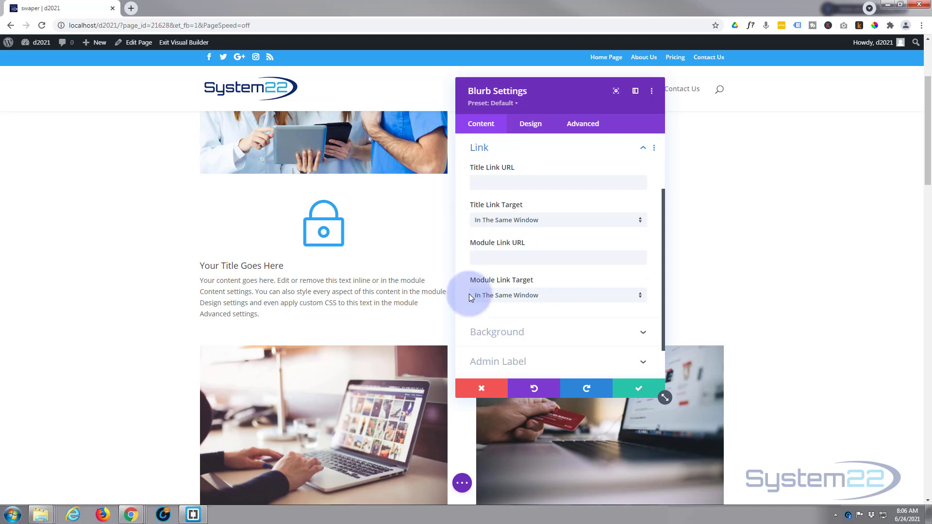
Set the blurb's background color to black from the expanded color palette.
left_click(531, 335)
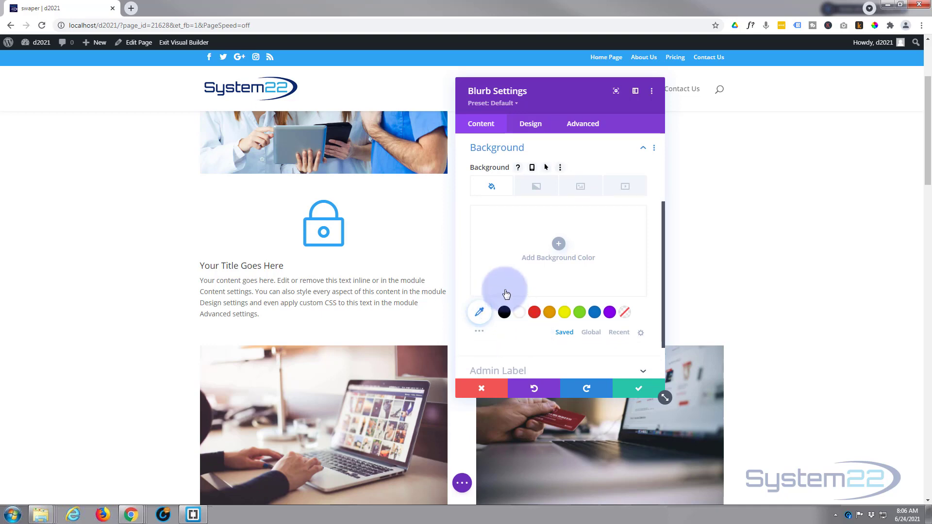
scroll(504, 299, "down", 1)
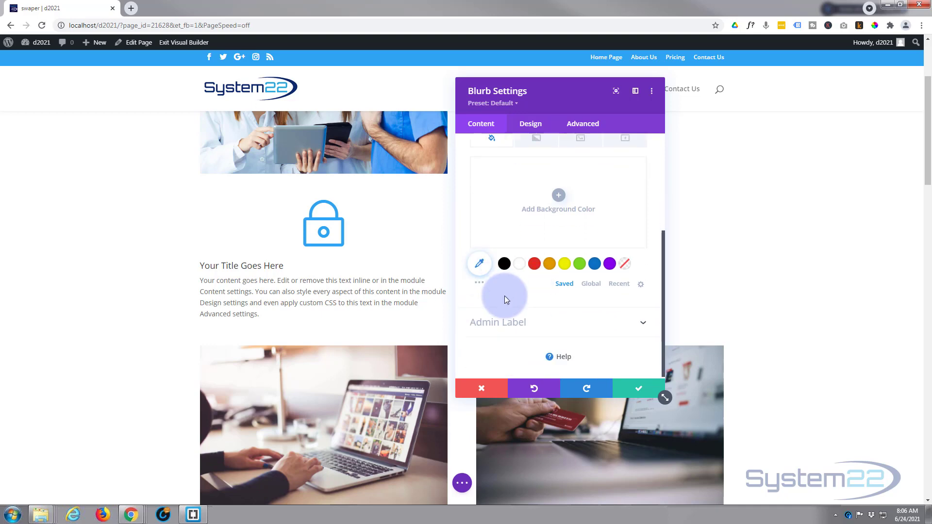
left_click(479, 286)
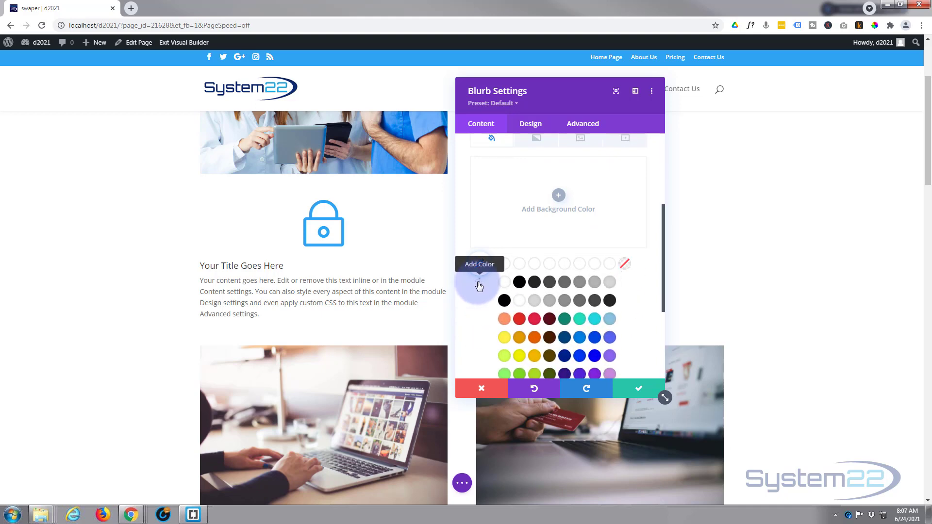
scroll(473, 311, "down", 1)
scroll(472, 311, "down", 1)
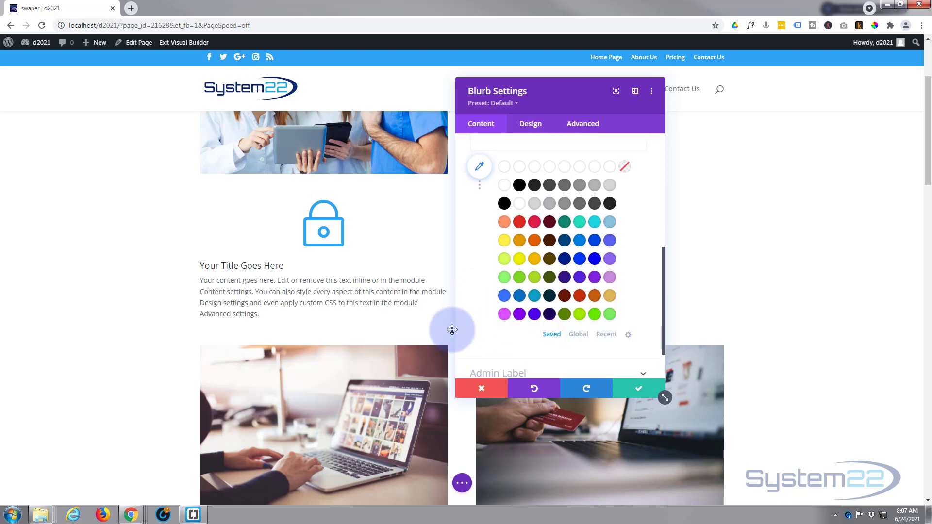
scroll(491, 314, "up", 3)
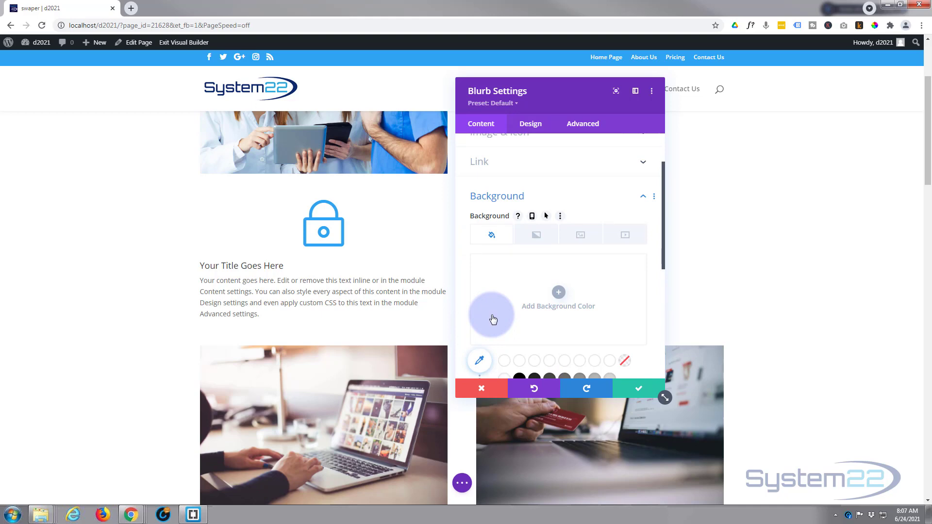
scroll(493, 318, "down", 1)
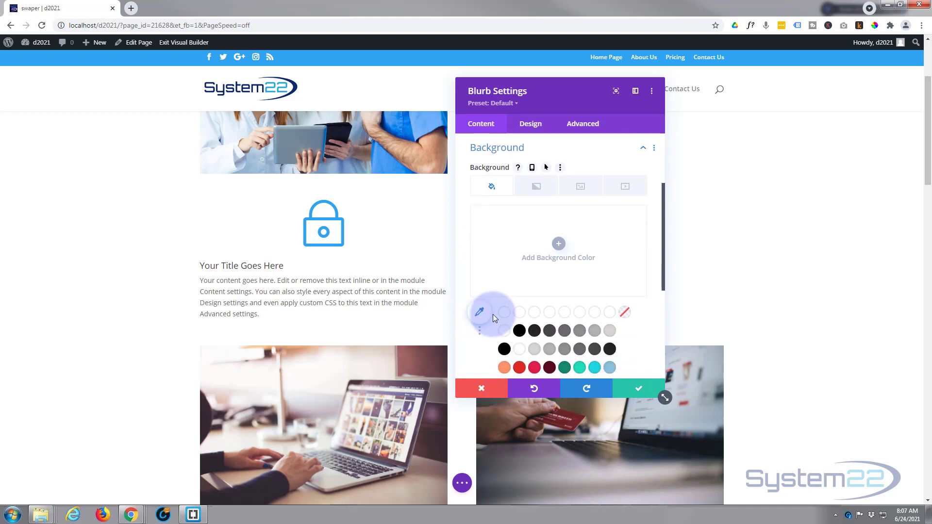
left_click(523, 332)
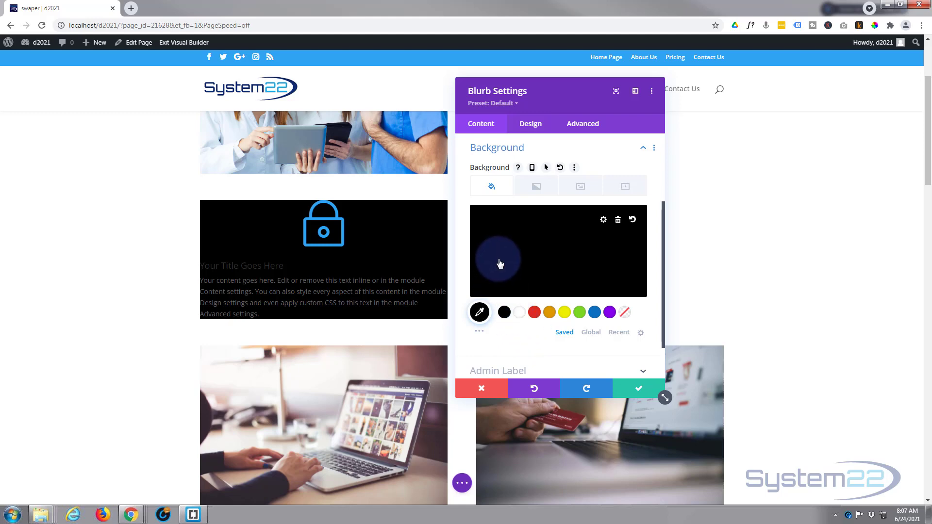
Set the blurb's icon color to white in its image and icon design settings.
scroll(499, 260, "down", 1)
scroll(500, 248, "up", 2)
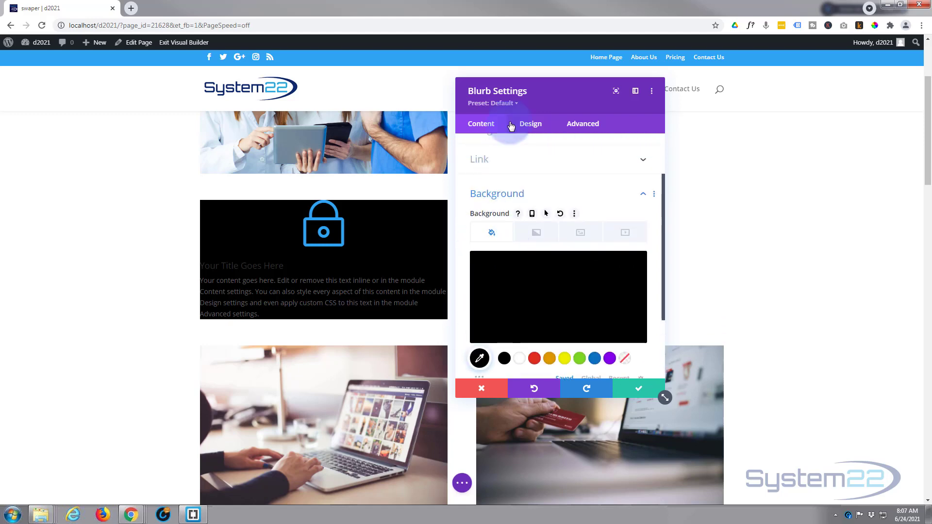
left_click(533, 125)
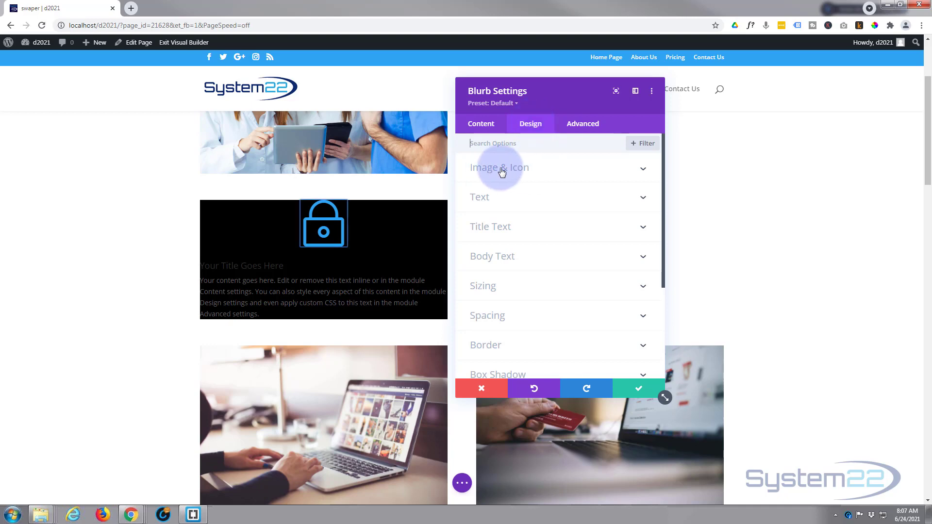
left_click(552, 171)
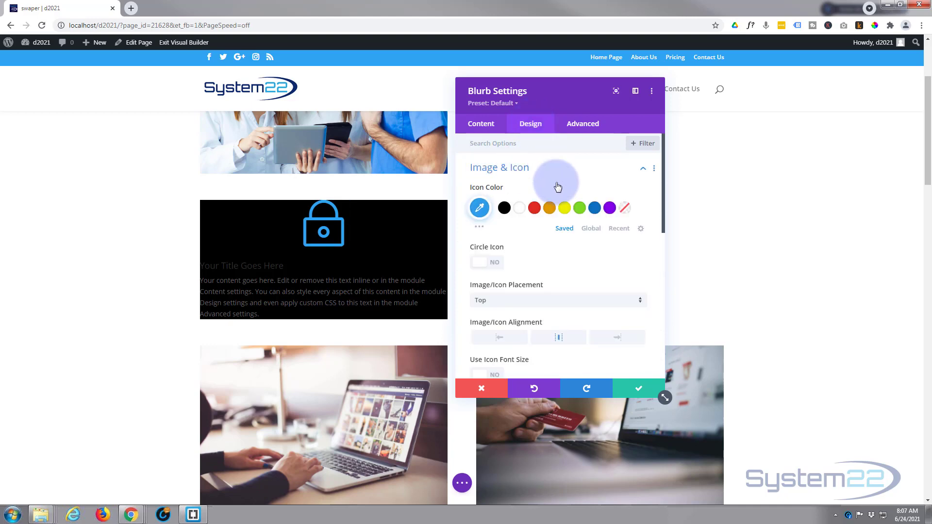
left_click(522, 211)
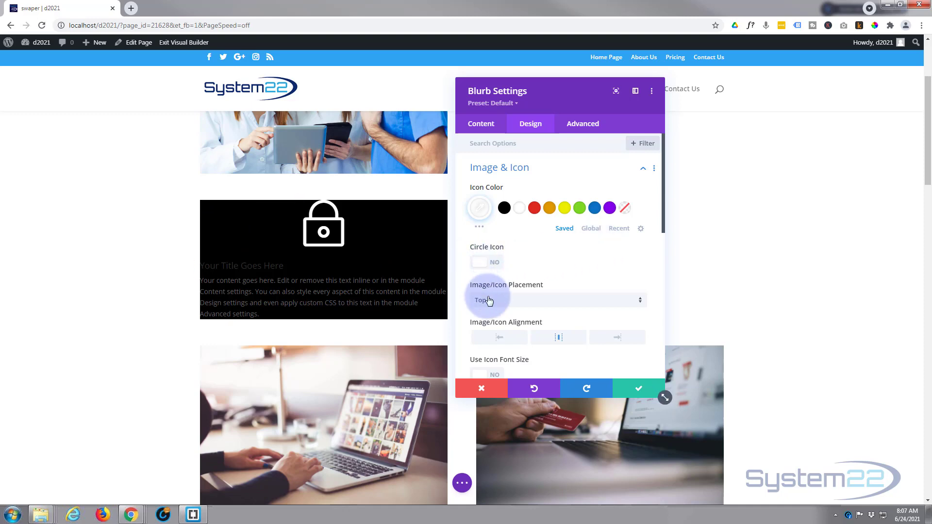
Set the blurb's icon placement to Left and try out the circle icon option.
left_click(519, 306)
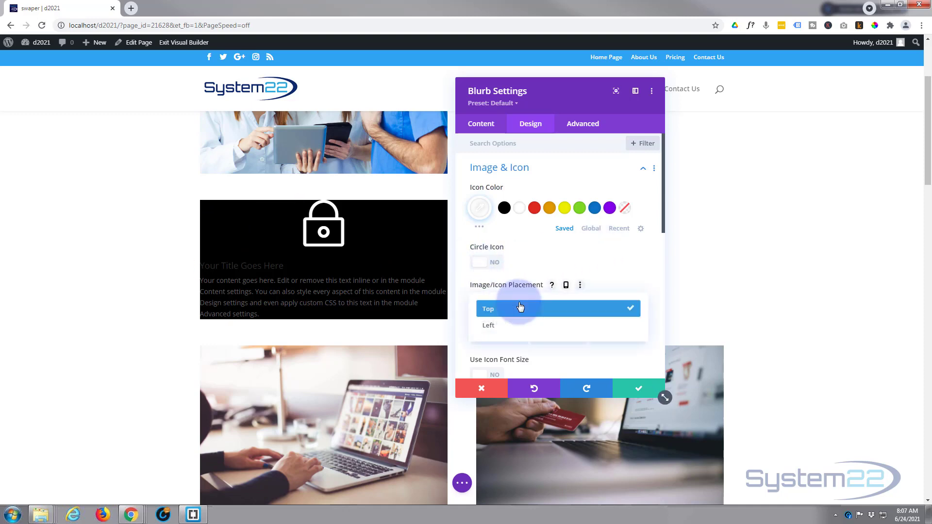
left_click(501, 326)
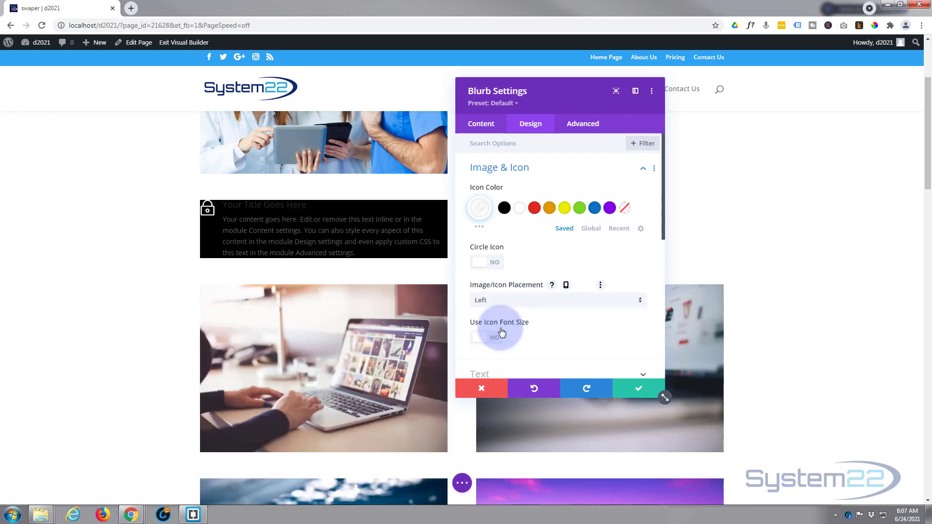
left_click(495, 267)
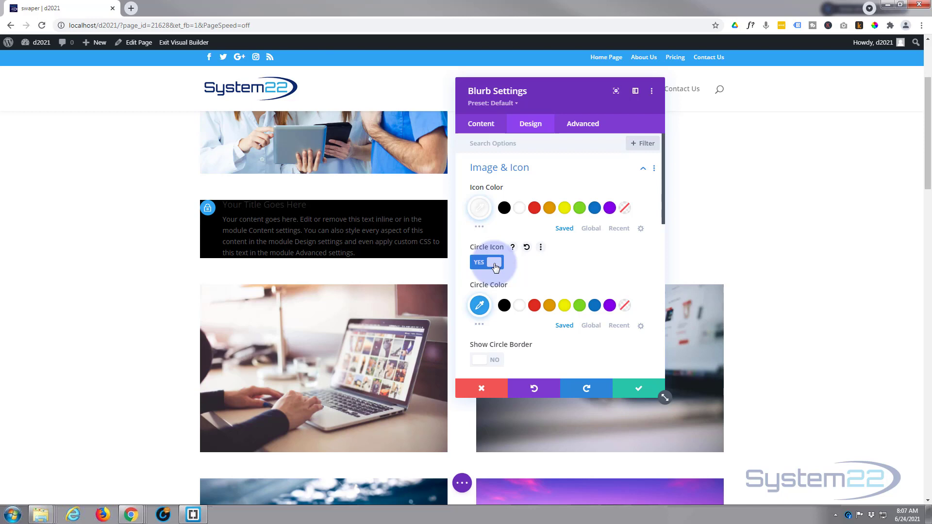
left_click(495, 267)
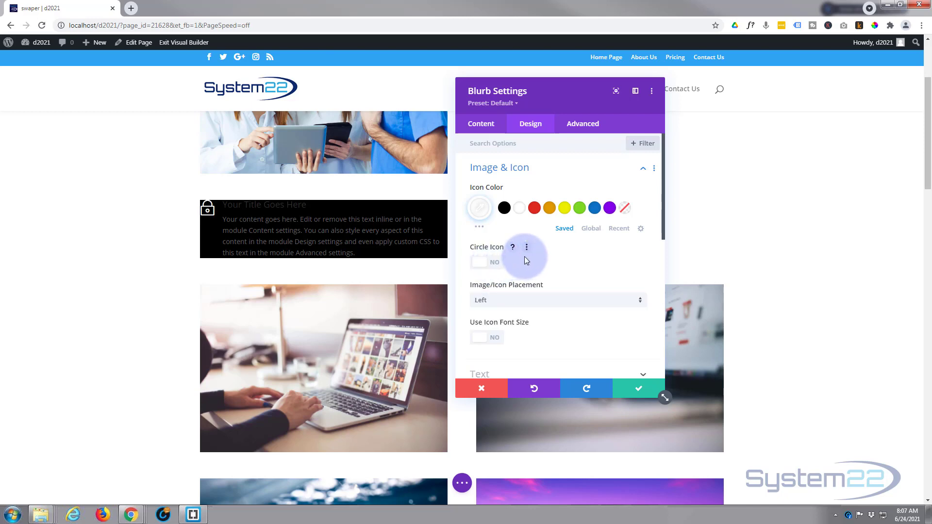
Enable the custom icon font size option for the blurb's padlock icon.
scroll(524, 257, "down", 2)
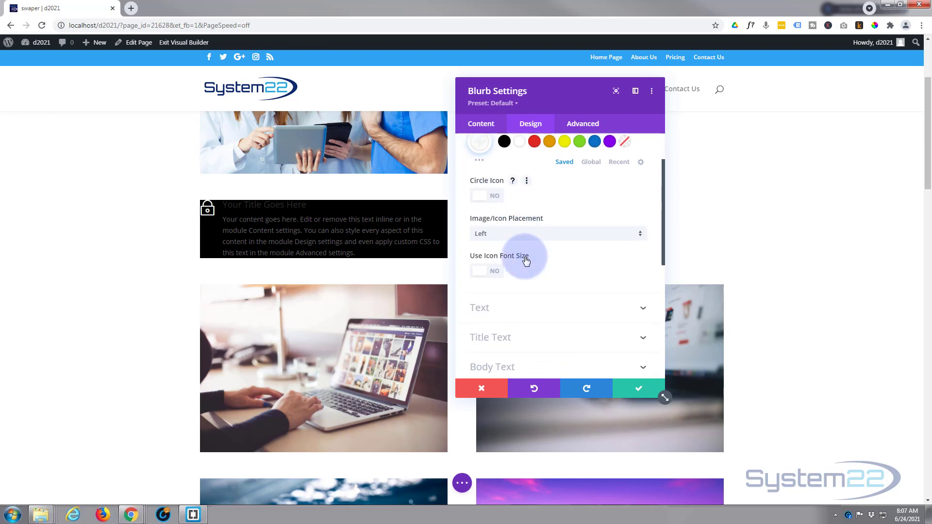
left_click(493, 241)
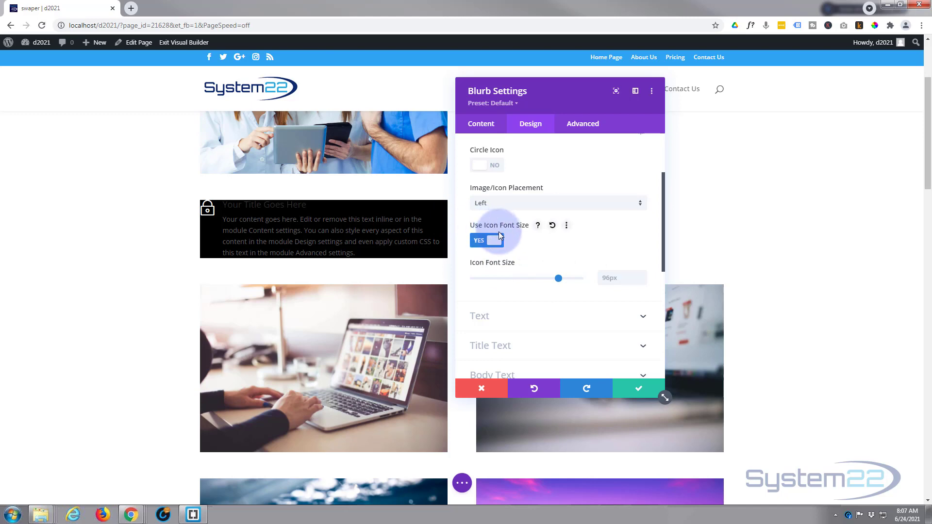
scroll(500, 235, "down", 4)
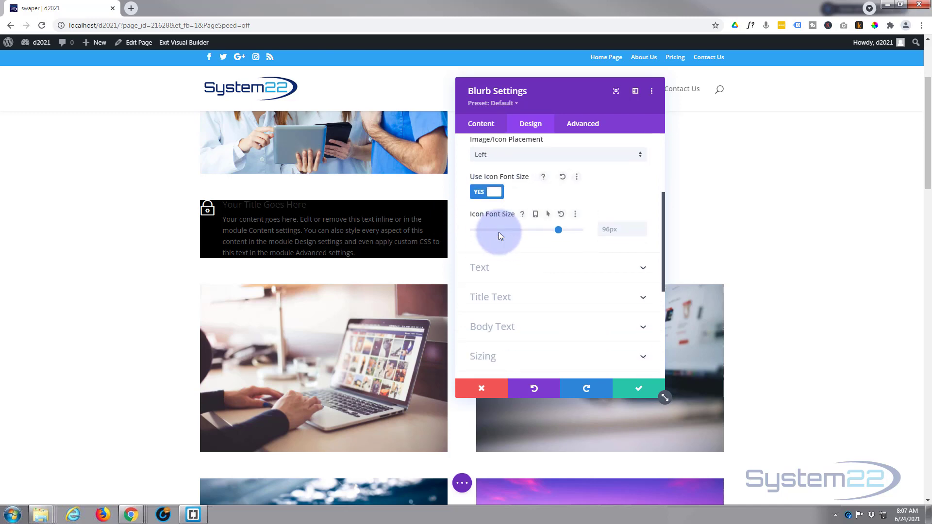
Set the blurb's overall text color to Light in its text design settings.
left_click(530, 225)
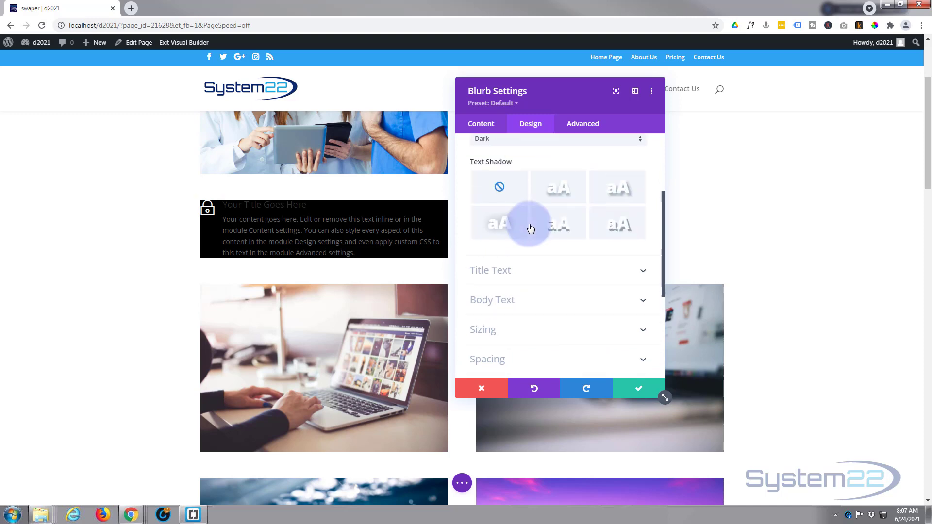
left_click(530, 224)
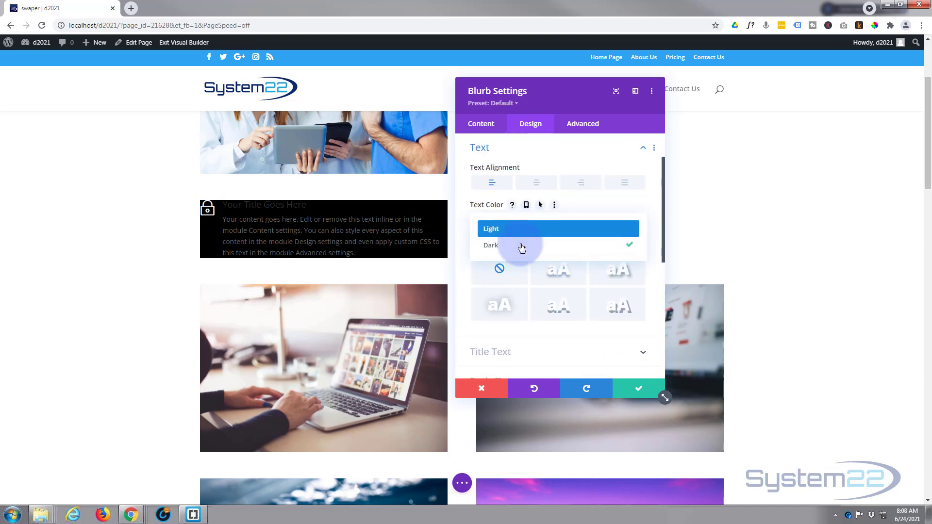
left_click(520, 236)
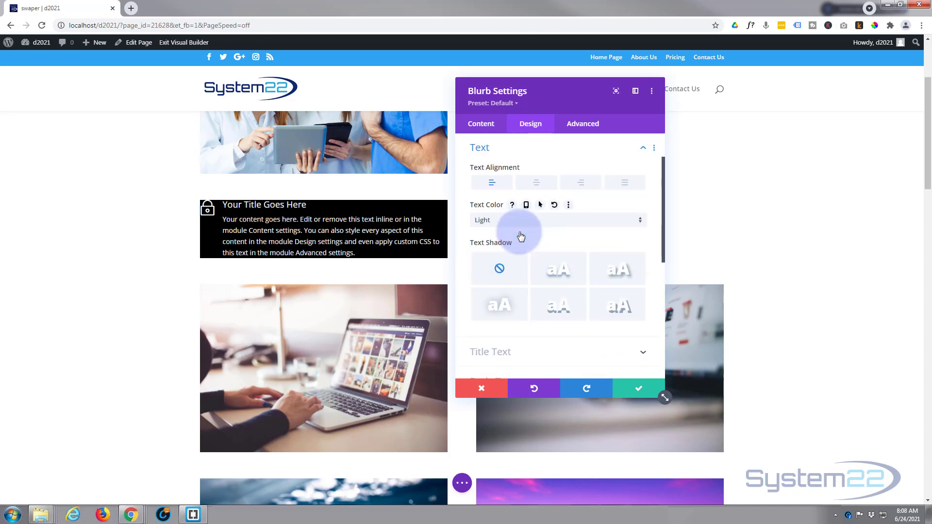
Set the blurb's title font weight to Bold in its title text settings.
scroll(519, 235, "down", 2)
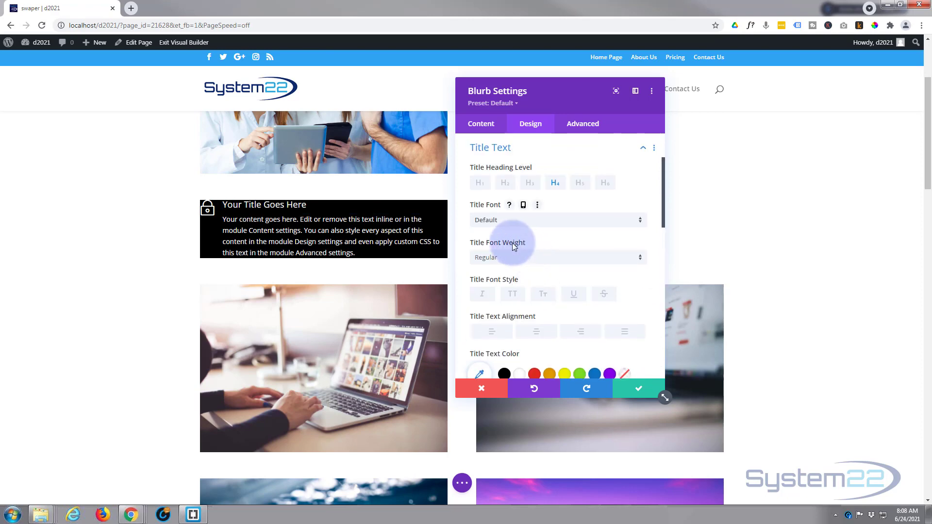
left_click(512, 262)
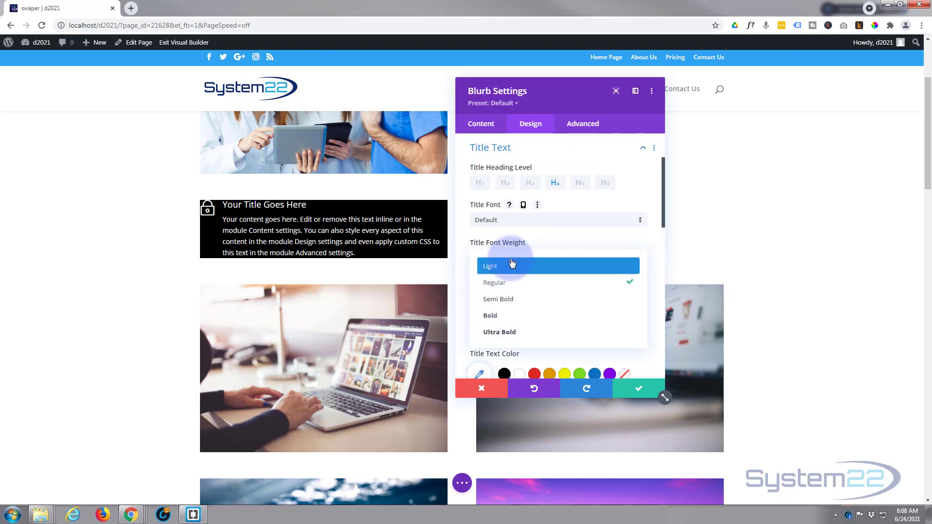
left_click(517, 316)
Examine the title text options, including the font list, alignment, color, size, spacing and shadow, keeping the Default font.
scroll(520, 284, "up", 1)
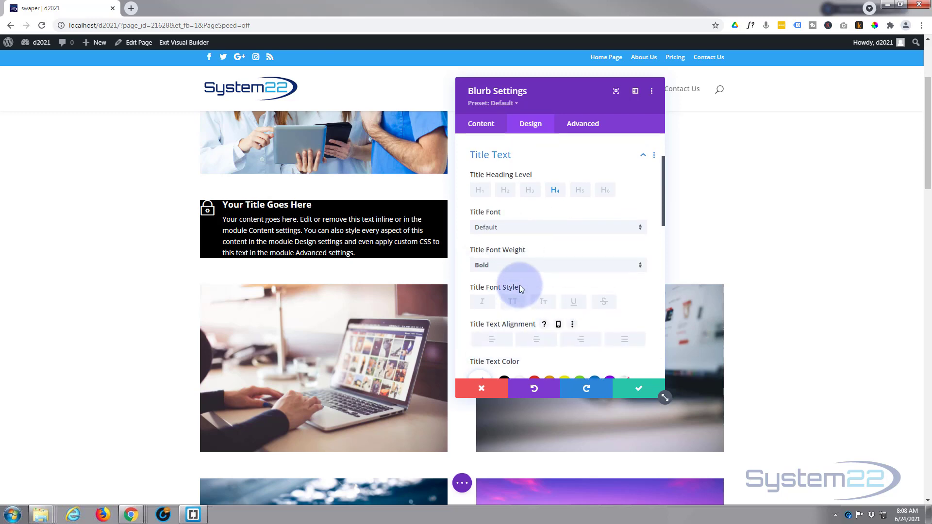
left_click(522, 269)
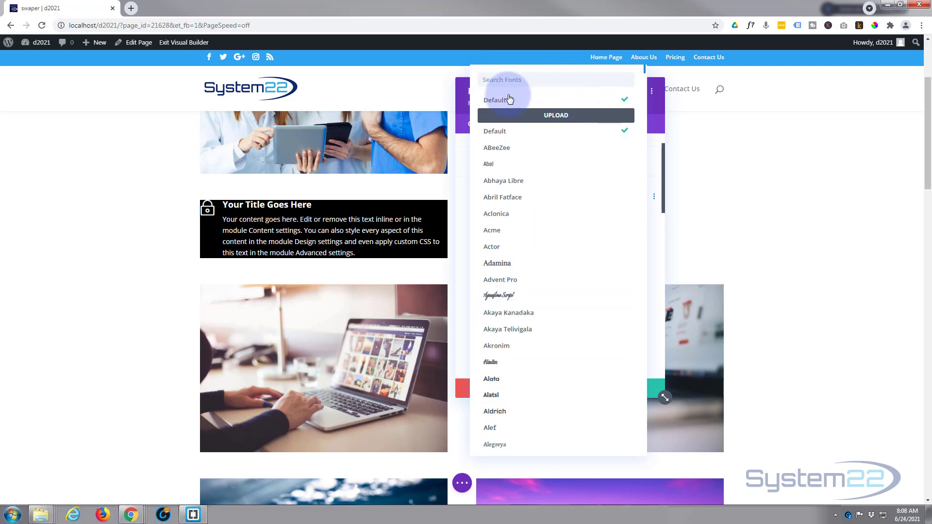
left_click(479, 96)
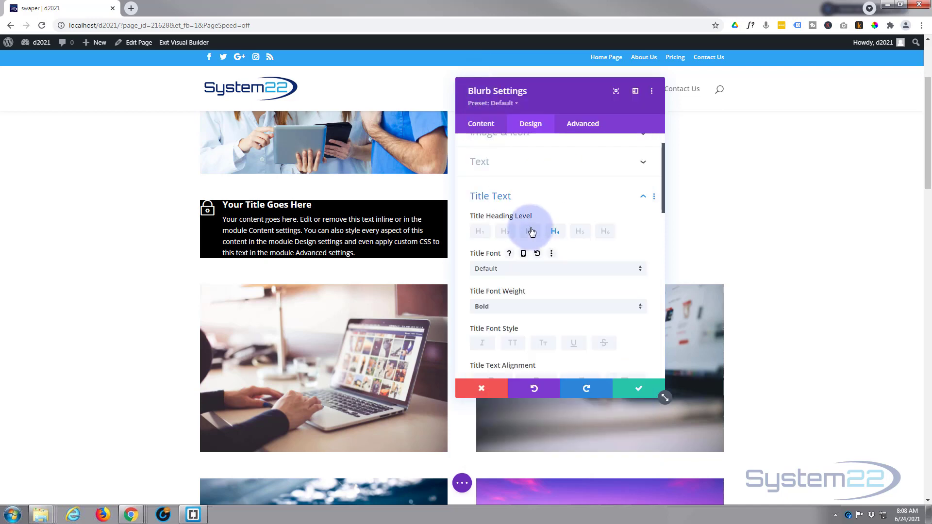
scroll(532, 233, "down", 1)
scroll(533, 231, "down", 1)
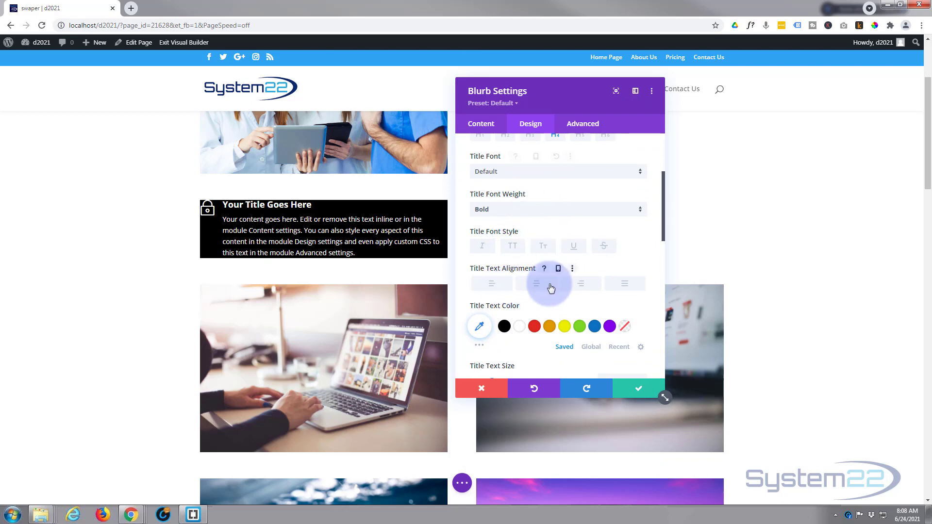
scroll(586, 254, "down", 2)
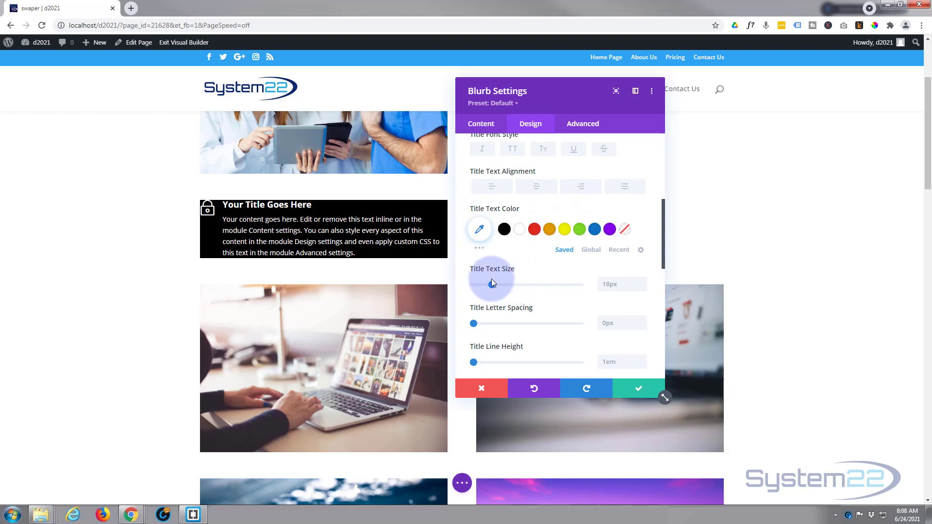
scroll(511, 314, "down", 2)
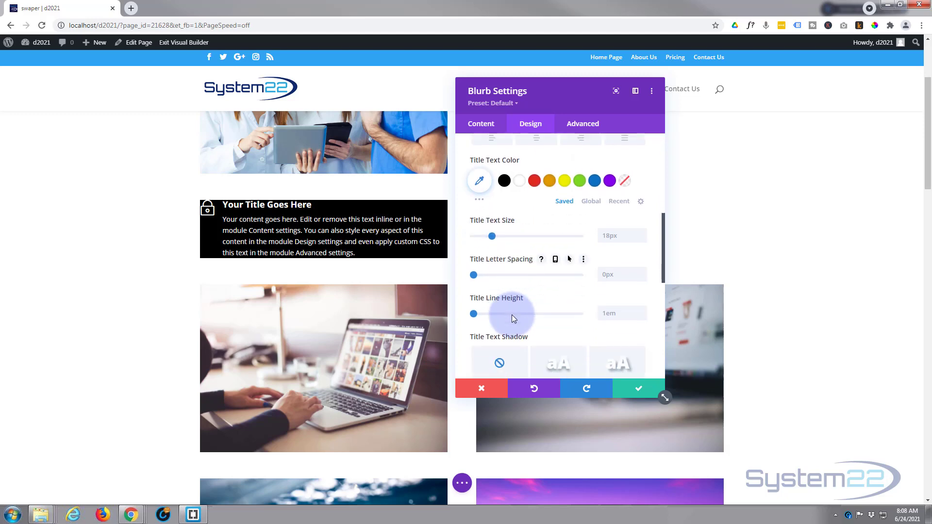
scroll(514, 315, "down", 1)
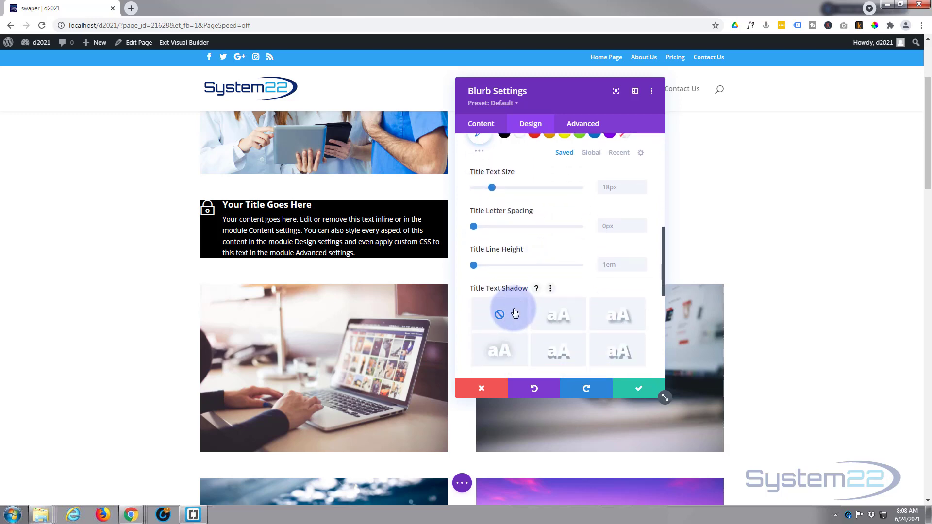
scroll(515, 314, "down", 2)
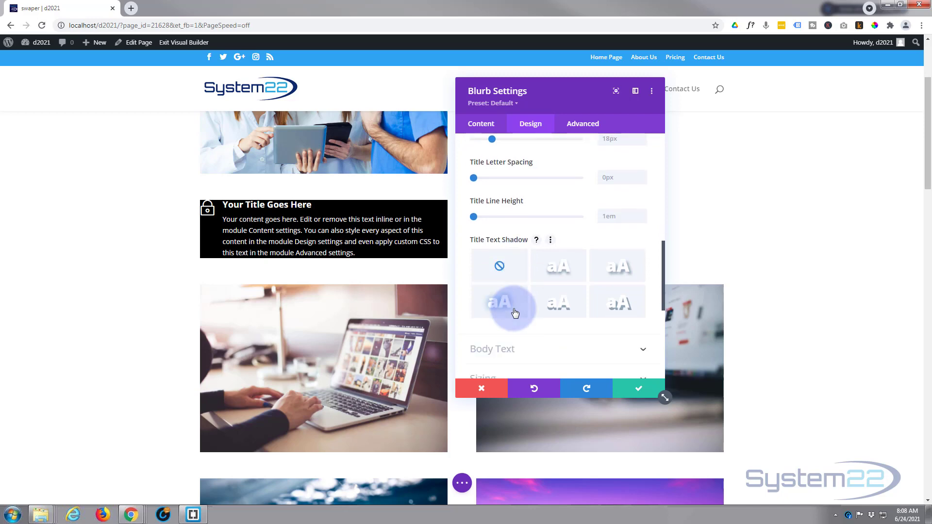
scroll(515, 312, "down", 2)
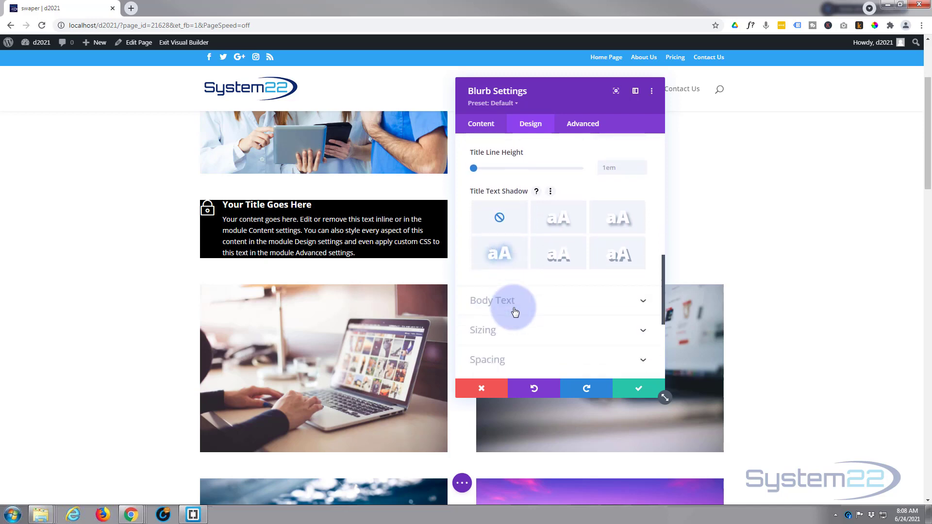
Review the blurb's body text design options and save the blurb settings.
left_click(541, 301)
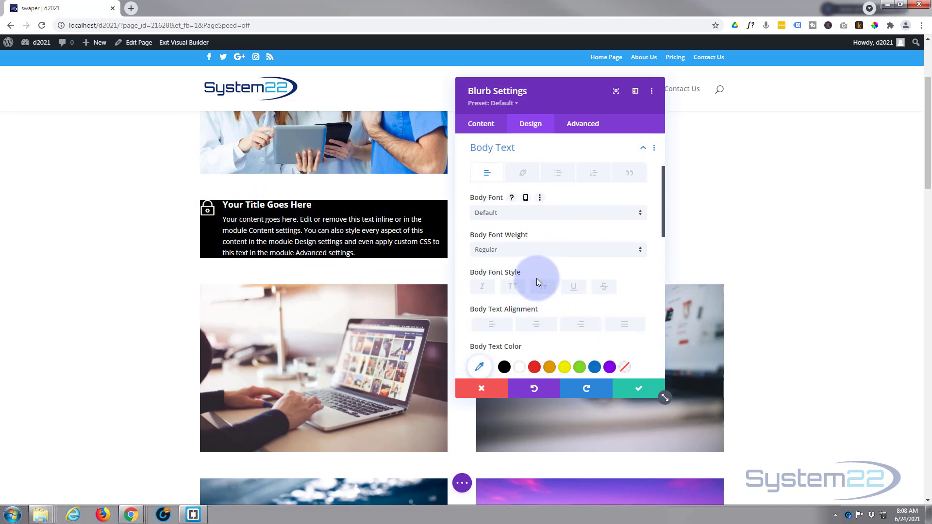
scroll(537, 279, "down", 2)
scroll(537, 283, "down", 5)
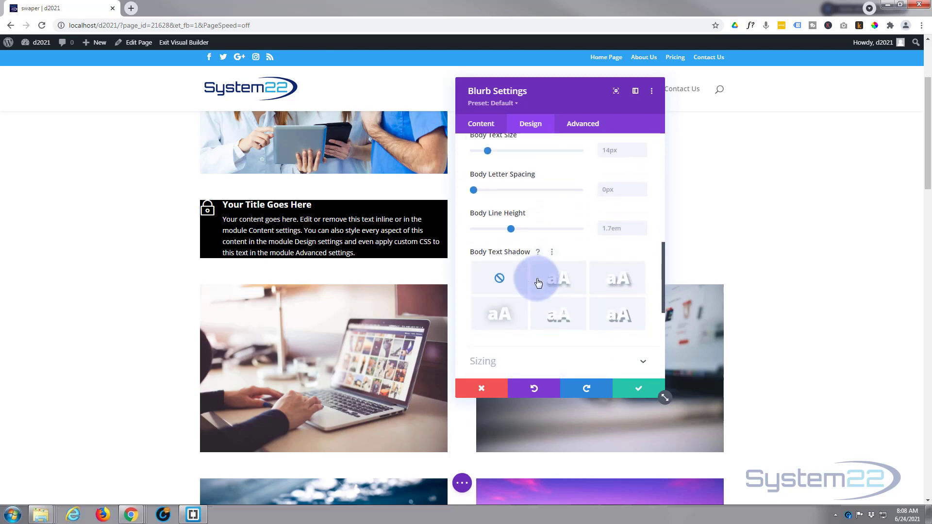
scroll(537, 283, "down", 1)
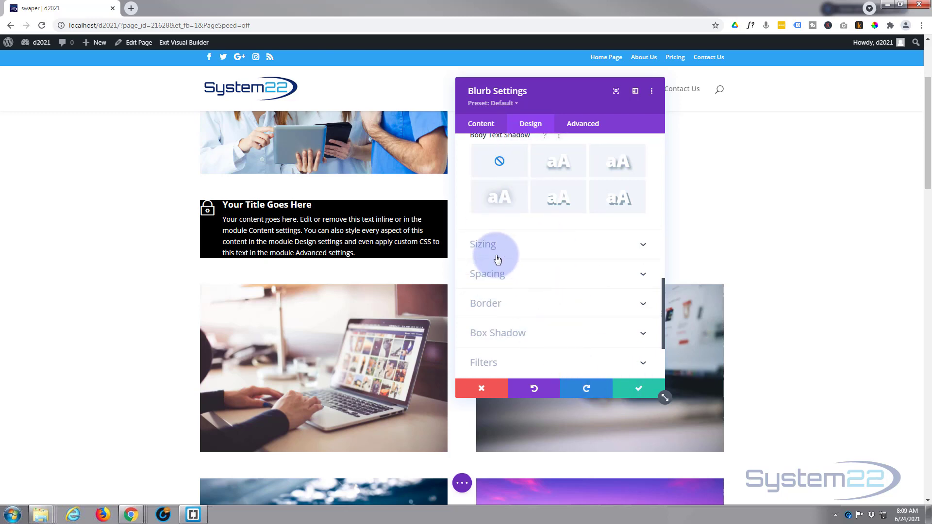
left_click(645, 394)
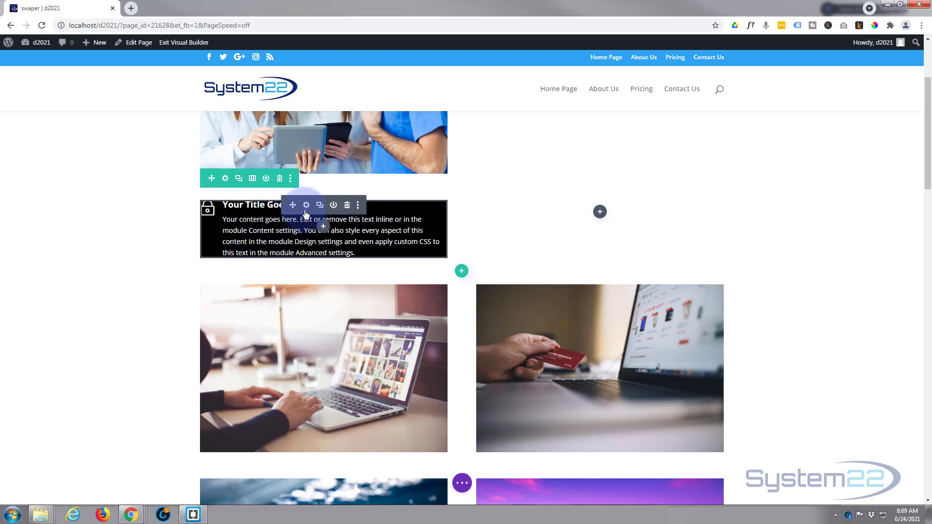
Set the office-gallery-1 picture from the media library as the background image of the first column in the blurb's row.
left_click(225, 179)
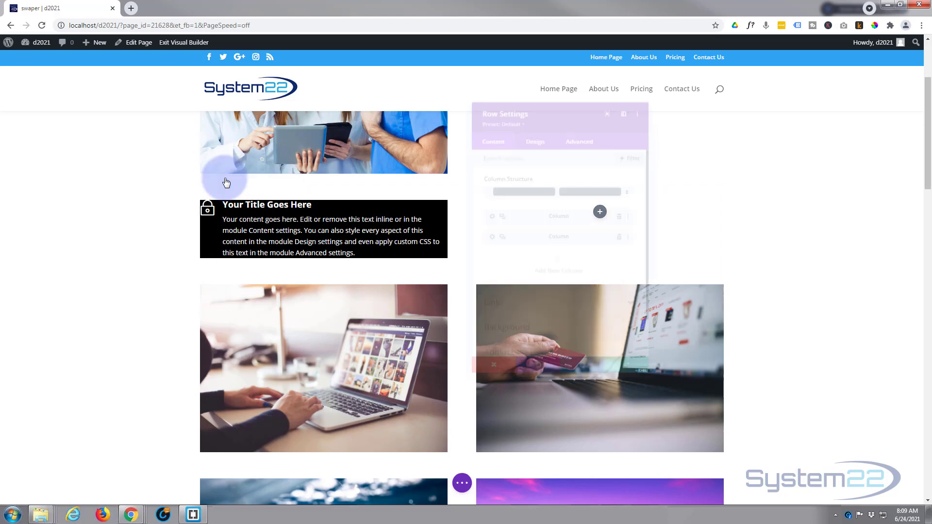
left_click(563, 213)
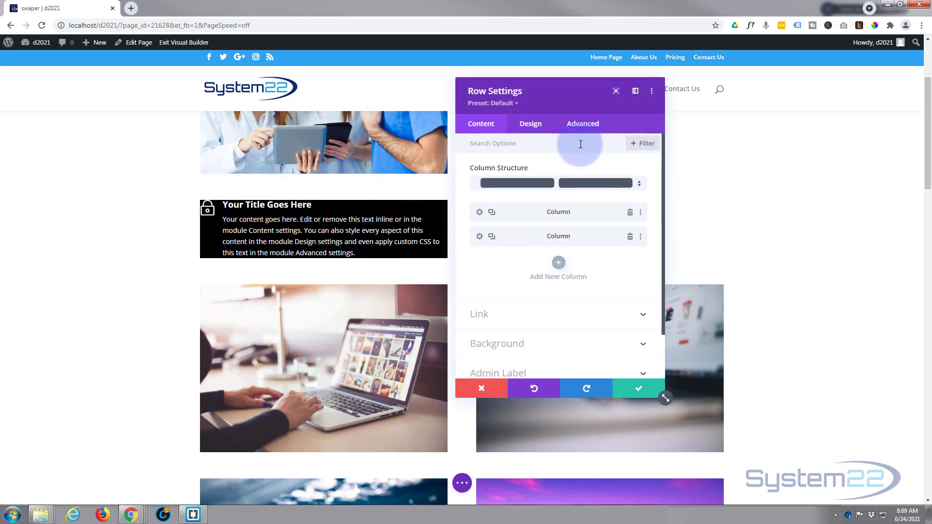
left_click_drag(583, 101, 702, 122)
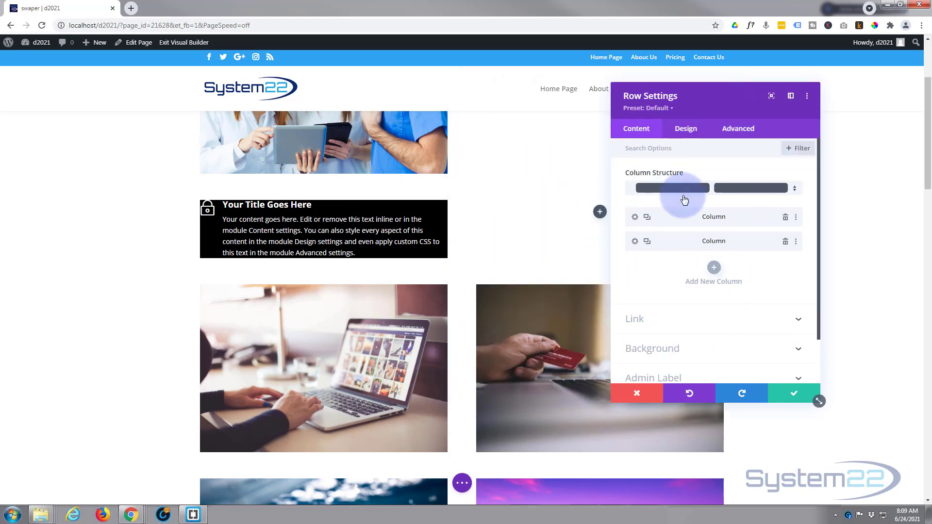
left_click(635, 218)
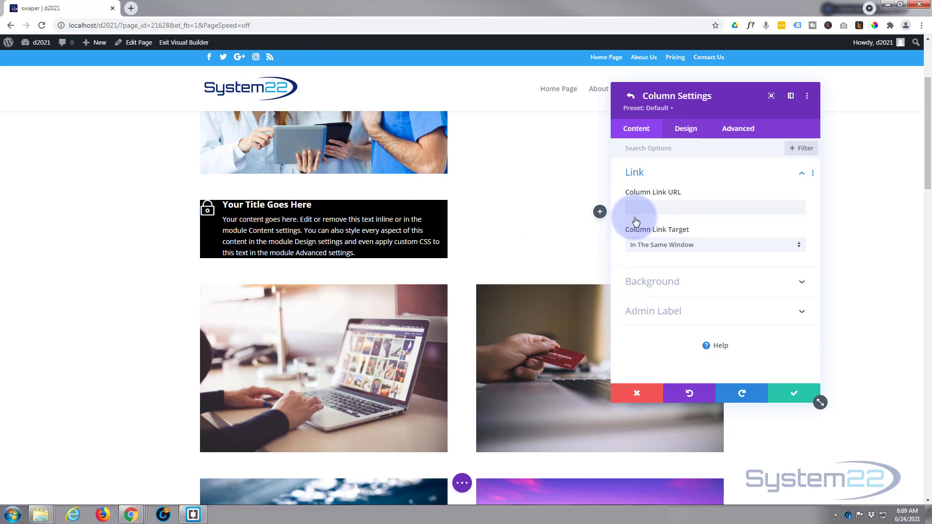
left_click(672, 285)
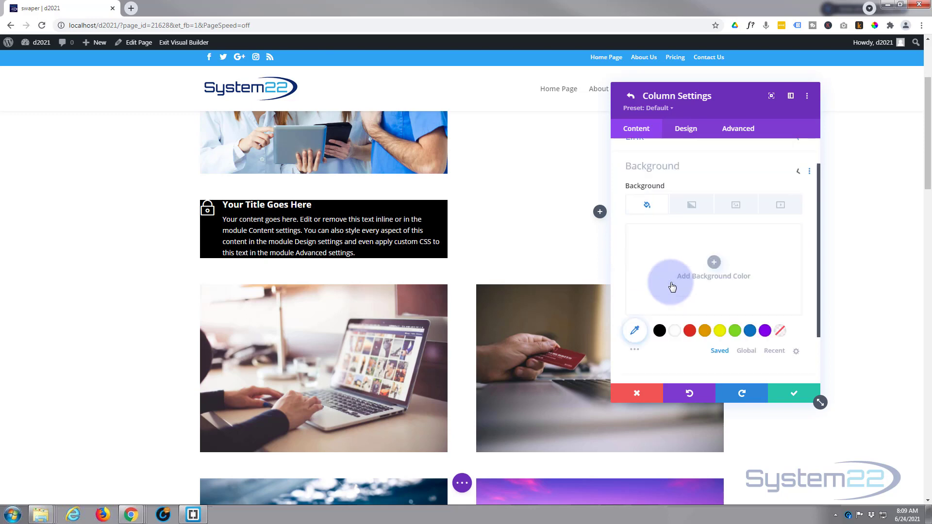
left_click(738, 191)
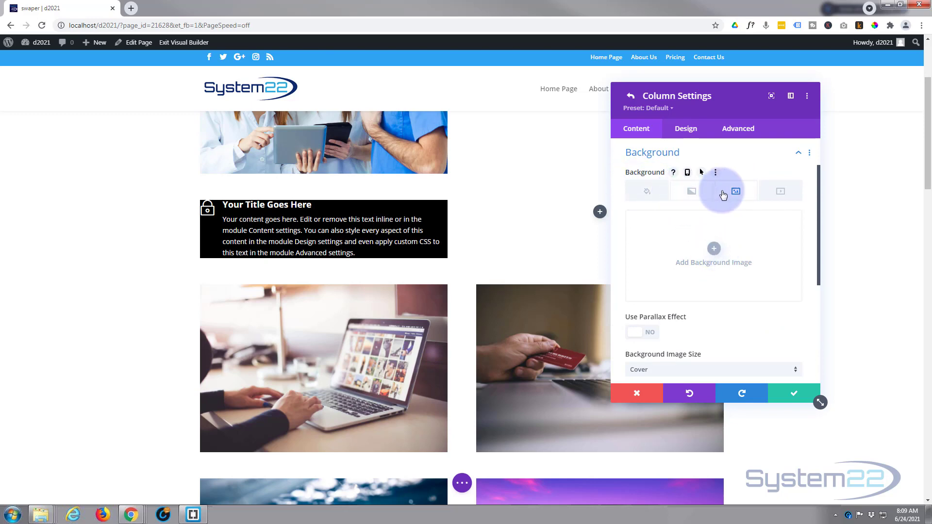
left_click(713, 249)
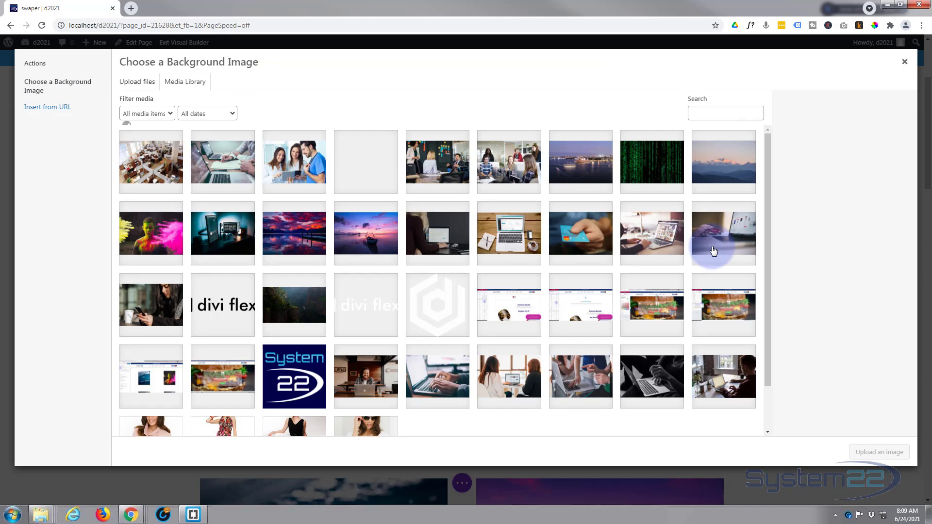
left_click(227, 160)
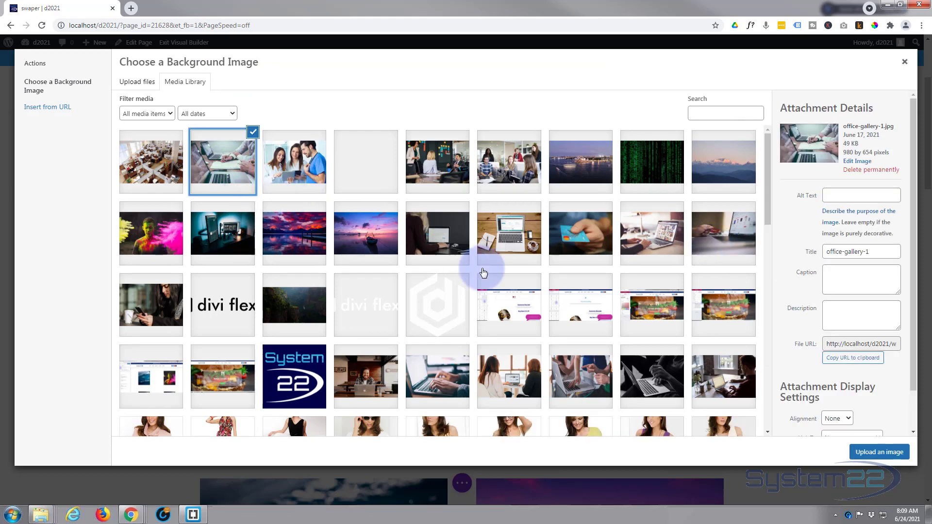
left_click(876, 453)
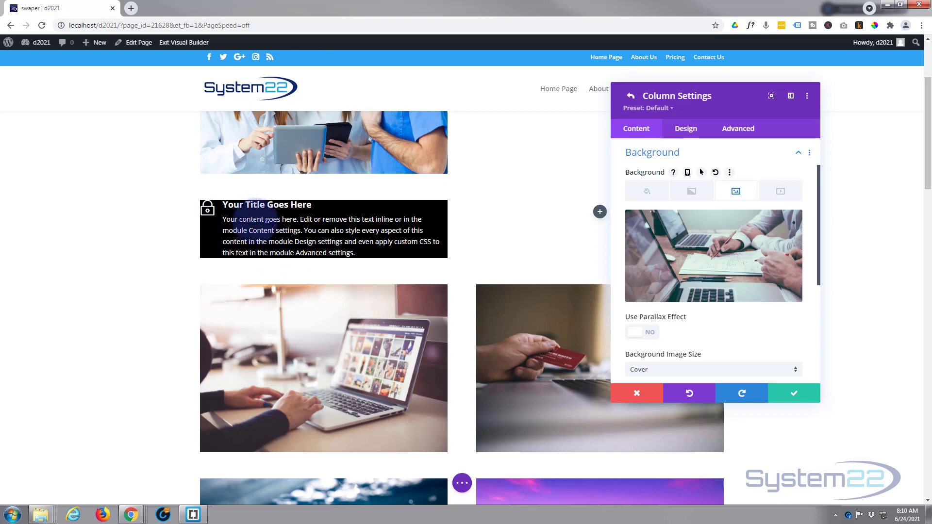
mouse_move(634, 235)
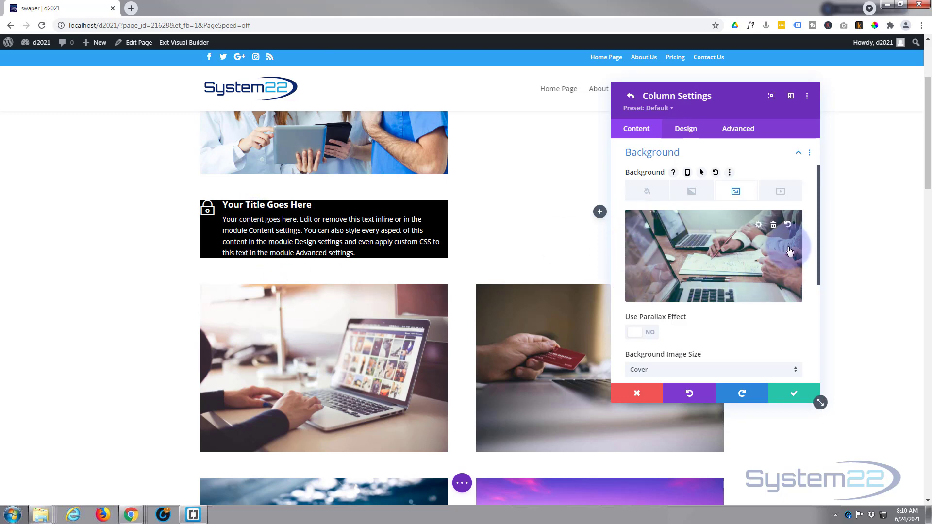
Add height:350px; to the column's custom CSS for its main element.
left_click(737, 130)
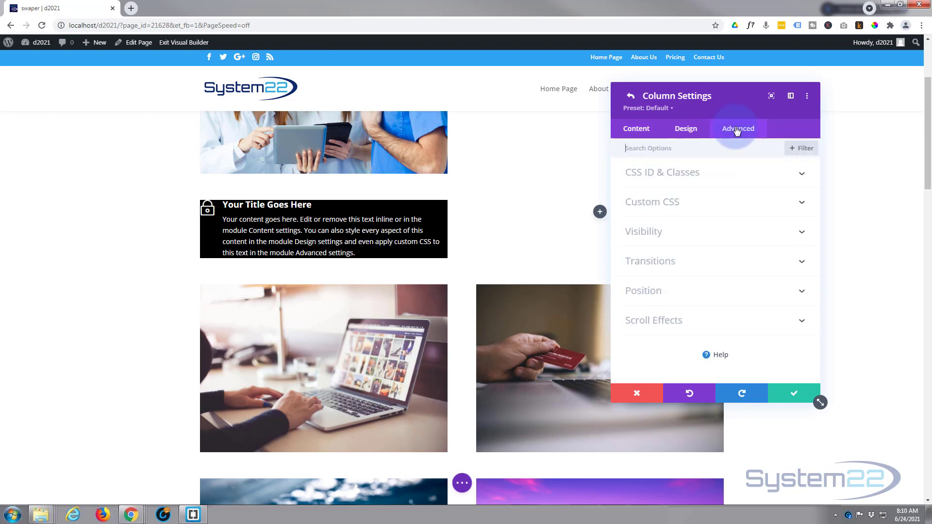
left_click(706, 208)
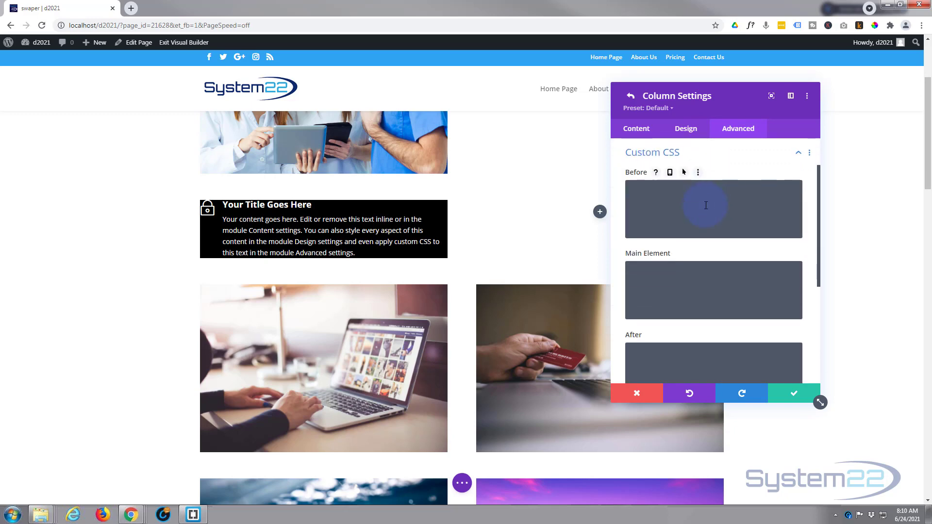
left_click(637, 272)
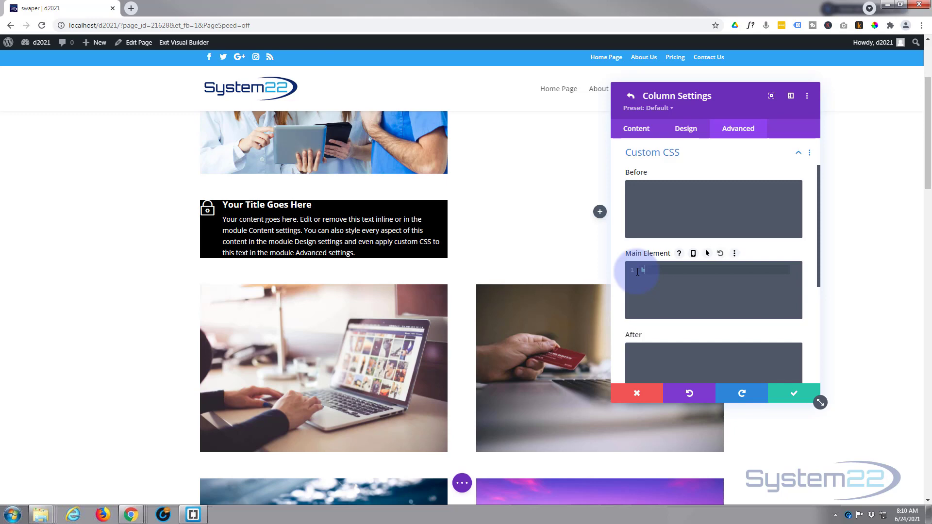
type("height:350px;")
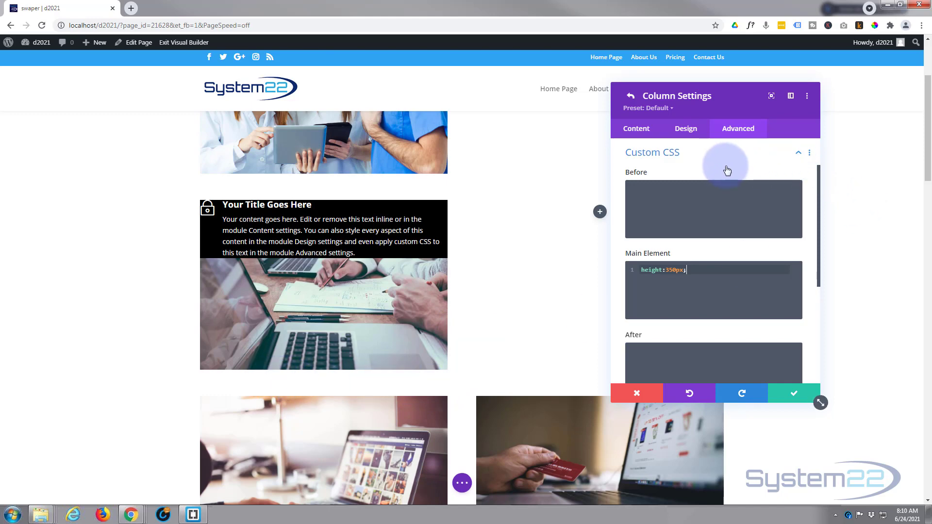
left_click(708, 164)
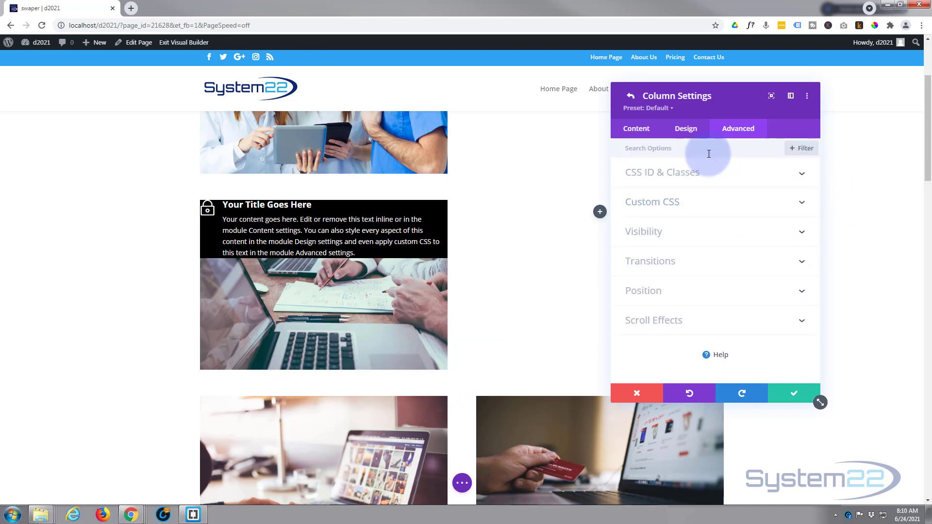
Set the column's horizontal and vertical overflow to Hidden and save the column and row settings.
left_click(681, 235)
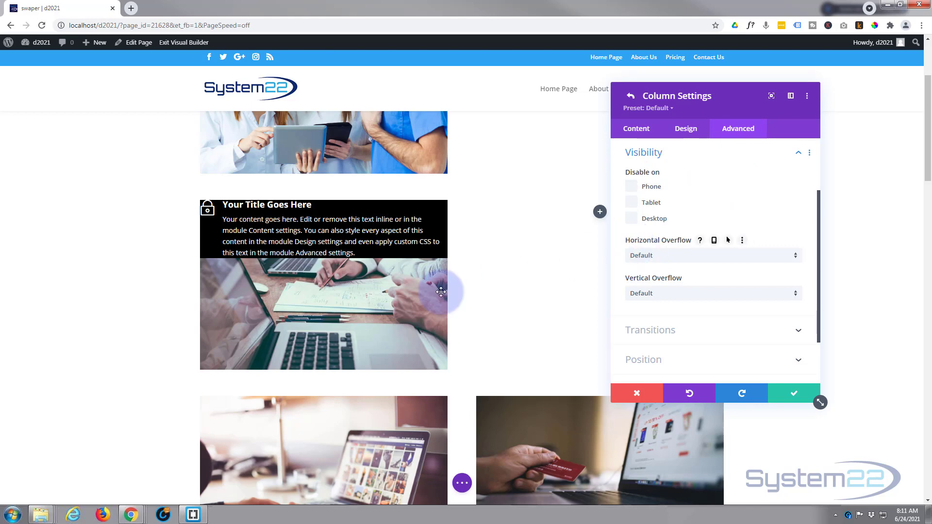
left_click(693, 261)
left_click(665, 313)
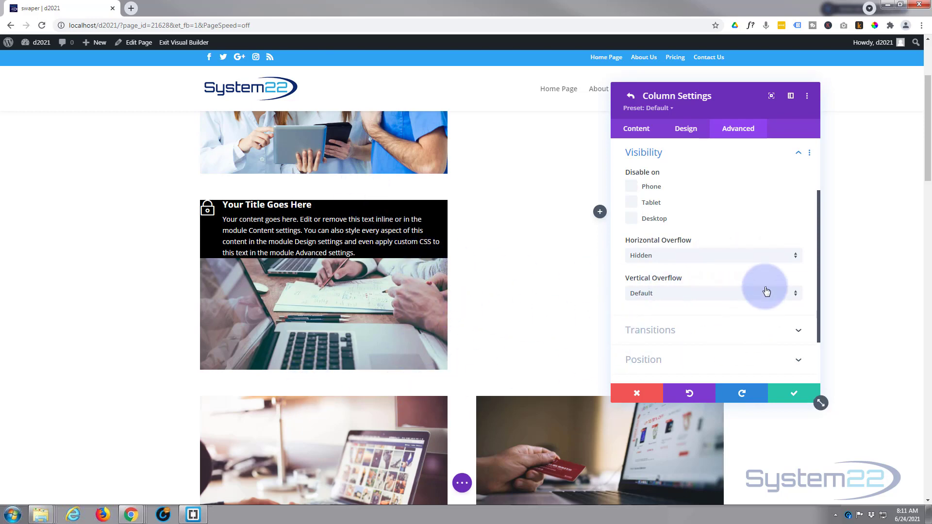
left_click(700, 296)
left_click(674, 348)
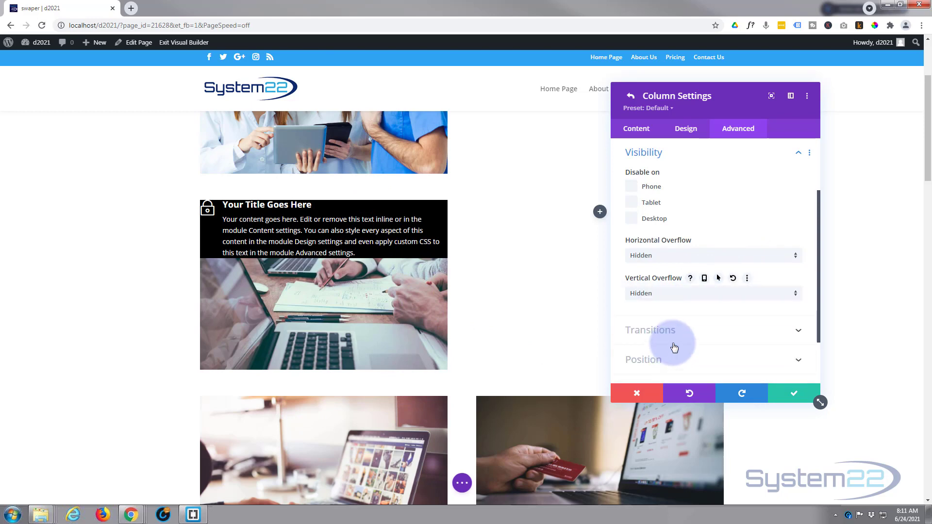
left_click(795, 395)
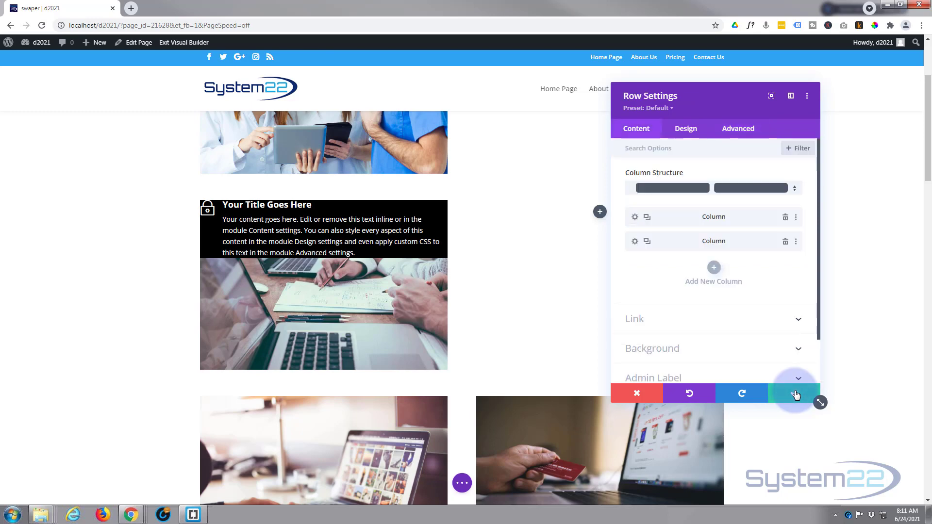
left_click(795, 396)
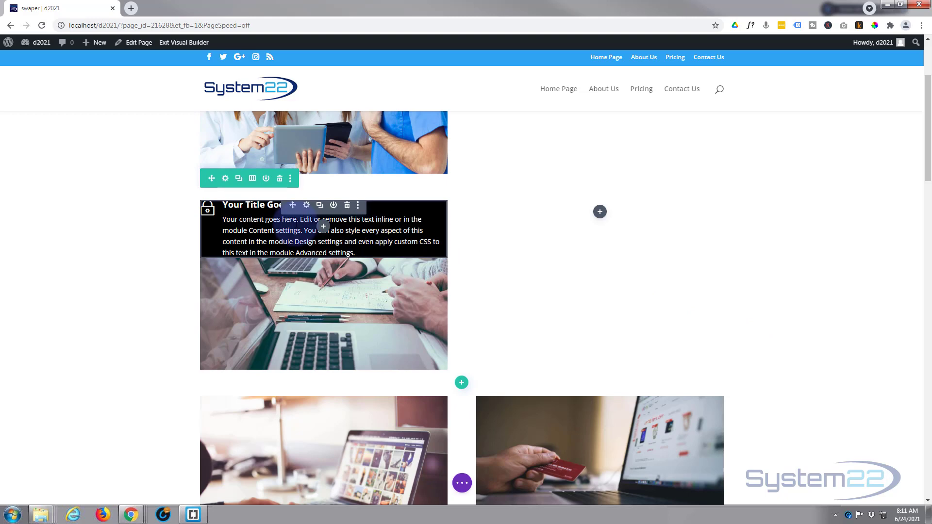
Give the blurb 15px of top padding and 15px of left padding in its spacing settings.
left_click(306, 206)
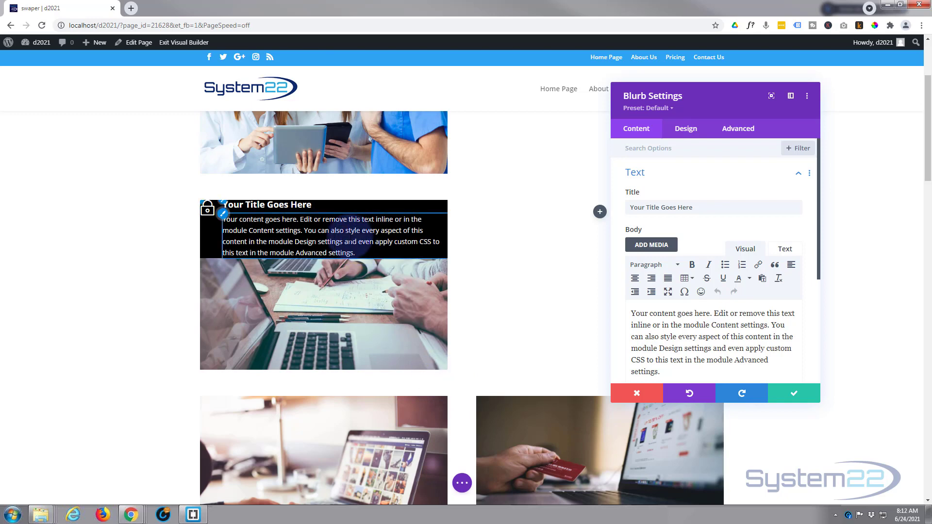
left_click(660, 172)
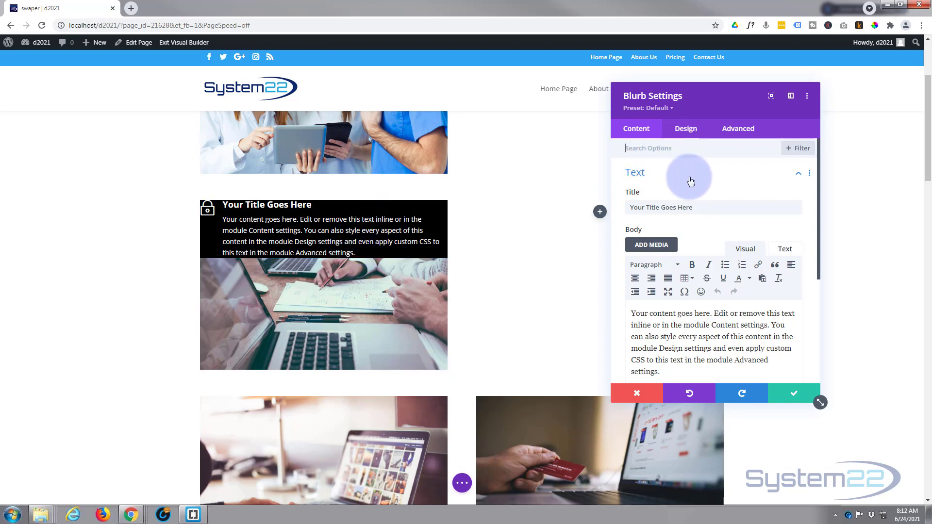
left_click(686, 127)
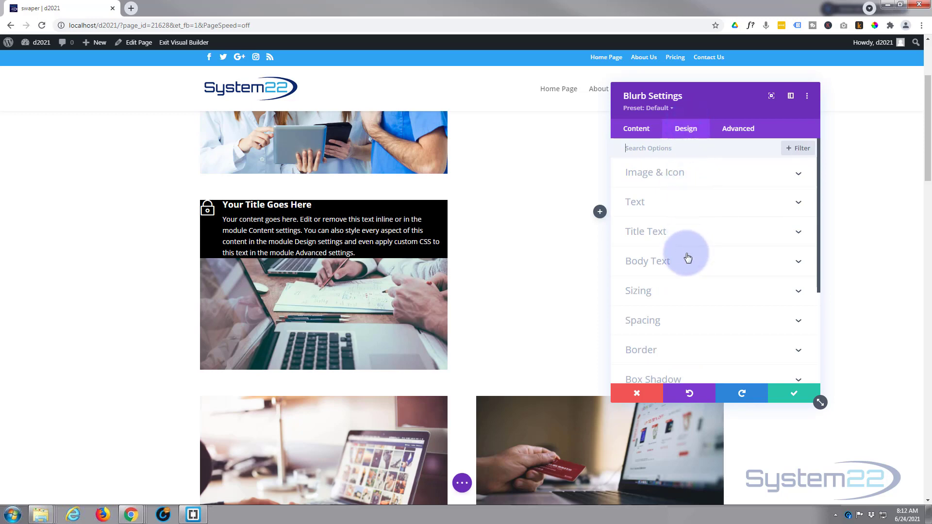
scroll(686, 264, "down", 1)
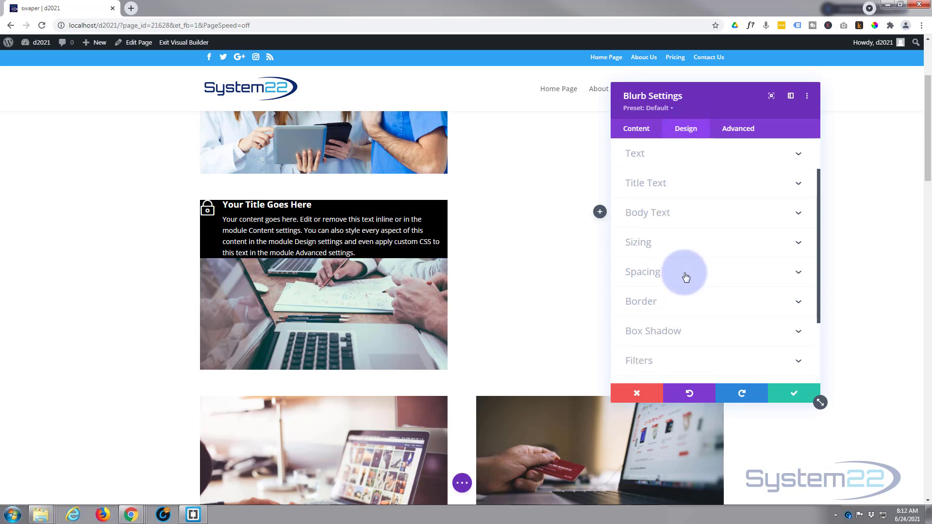
left_click(685, 277)
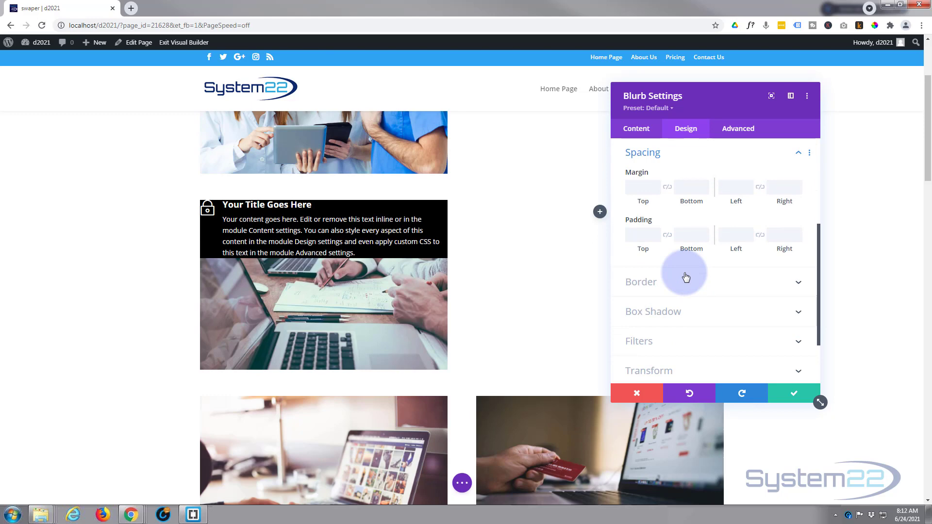
left_click(638, 232)
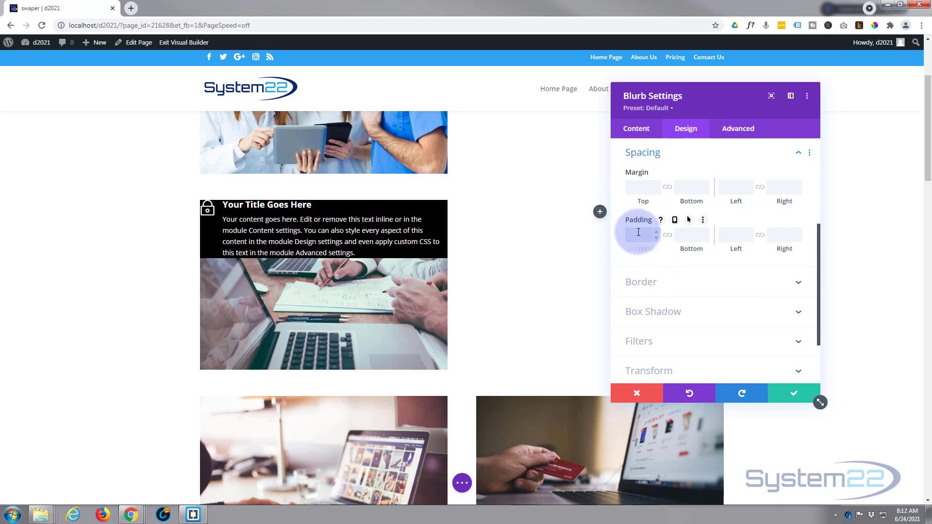
type("15")
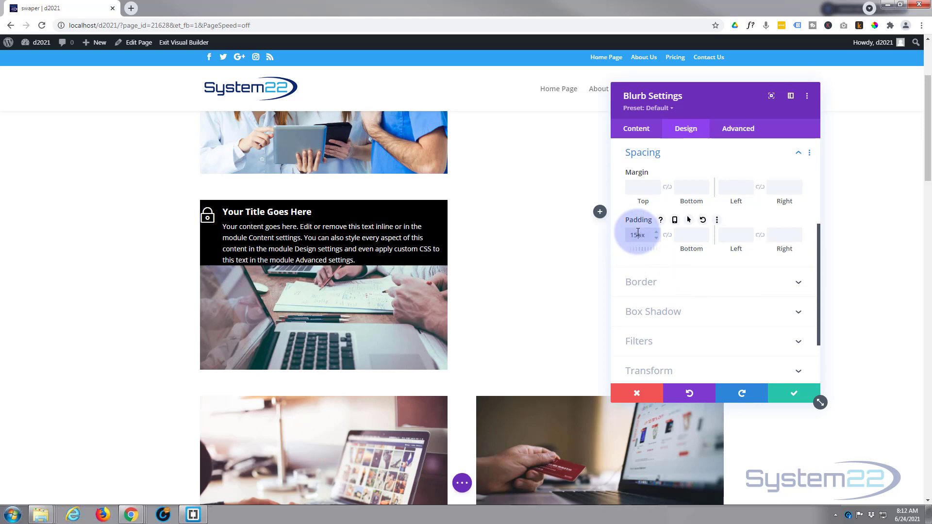
left_click(724, 235)
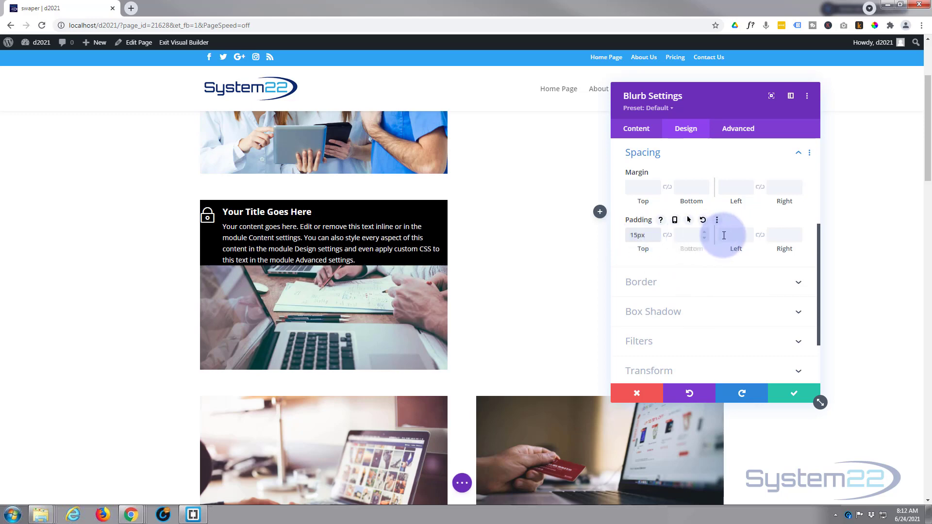
type("15")
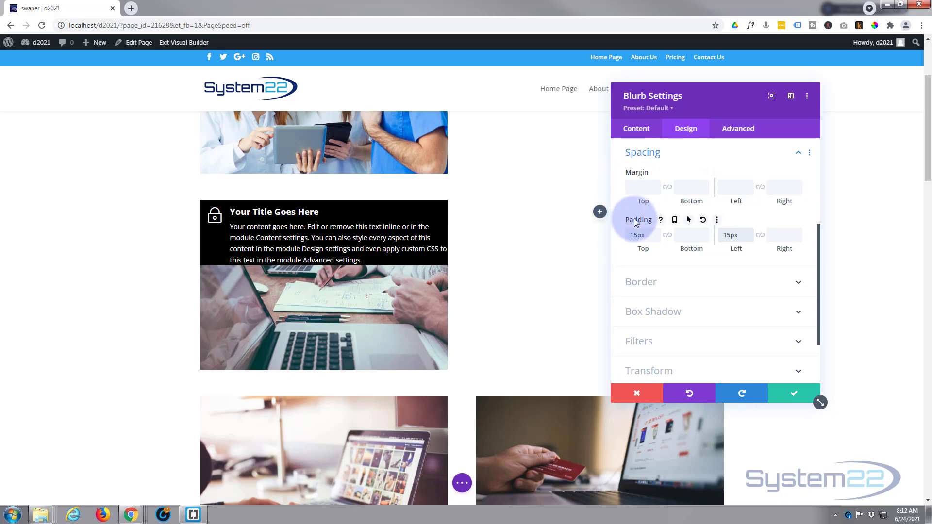
Set the blurb's hover padding to a linked 120px top and bottom and 50px right.
left_click(689, 221)
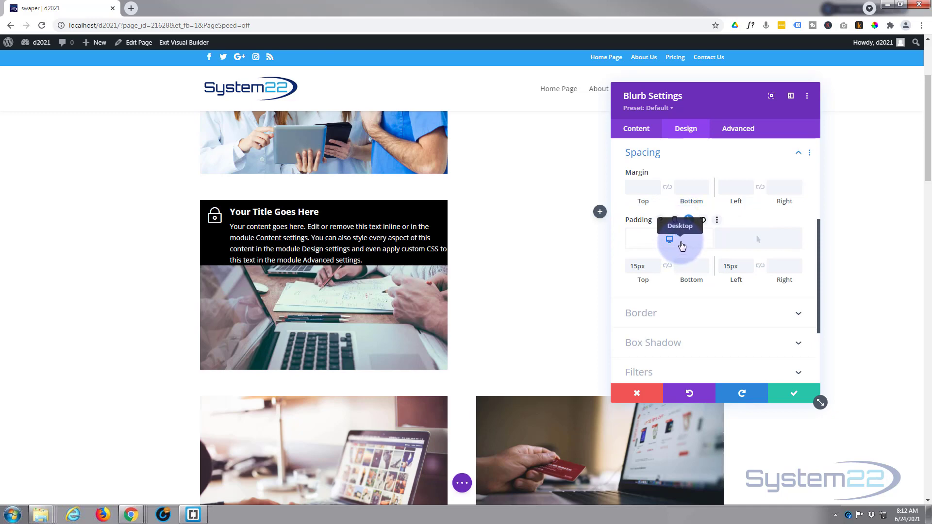
left_click(747, 241)
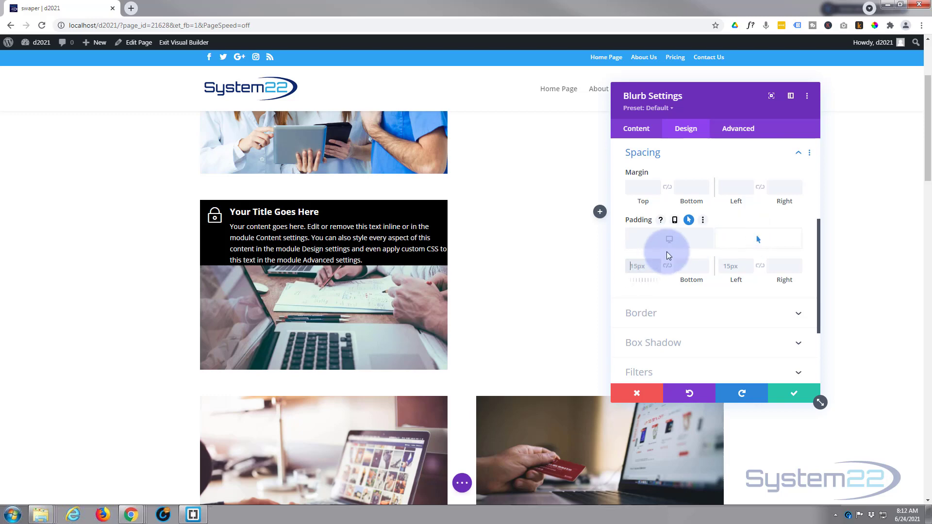
type("100")
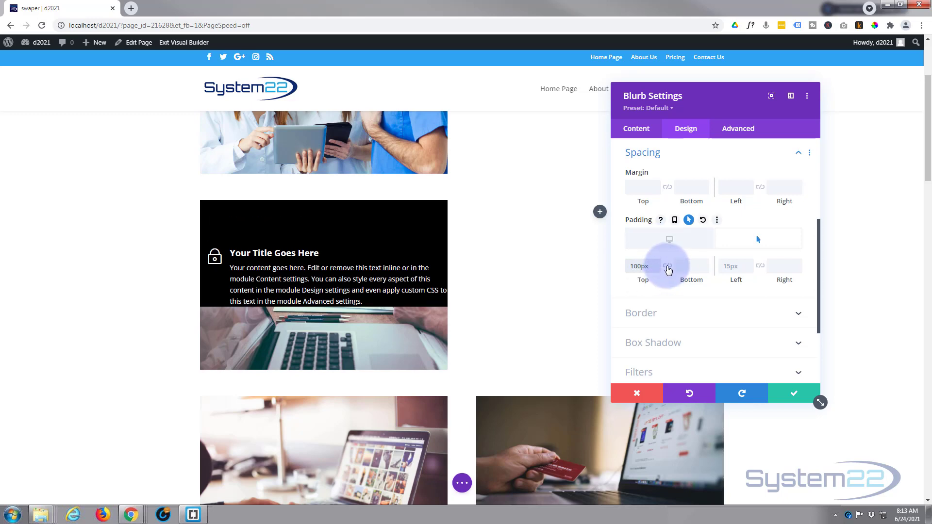
left_click(669, 268)
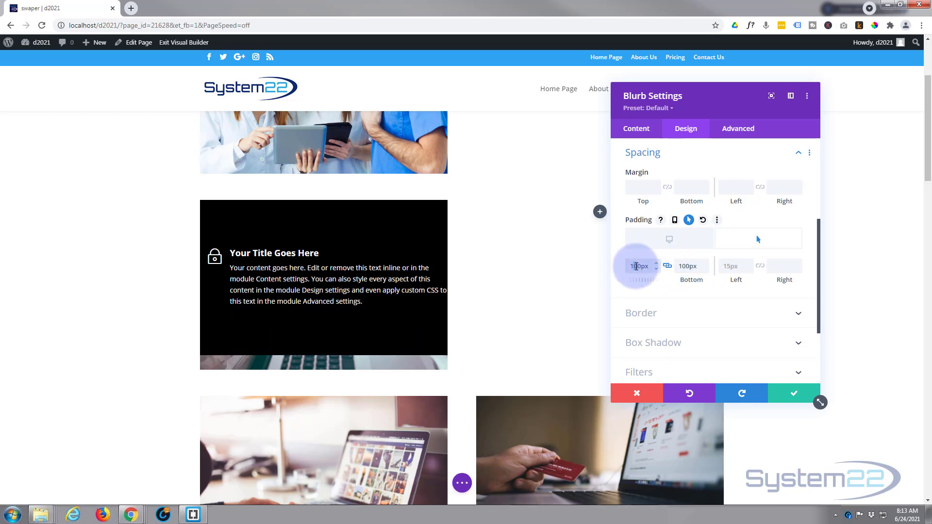
type("2")
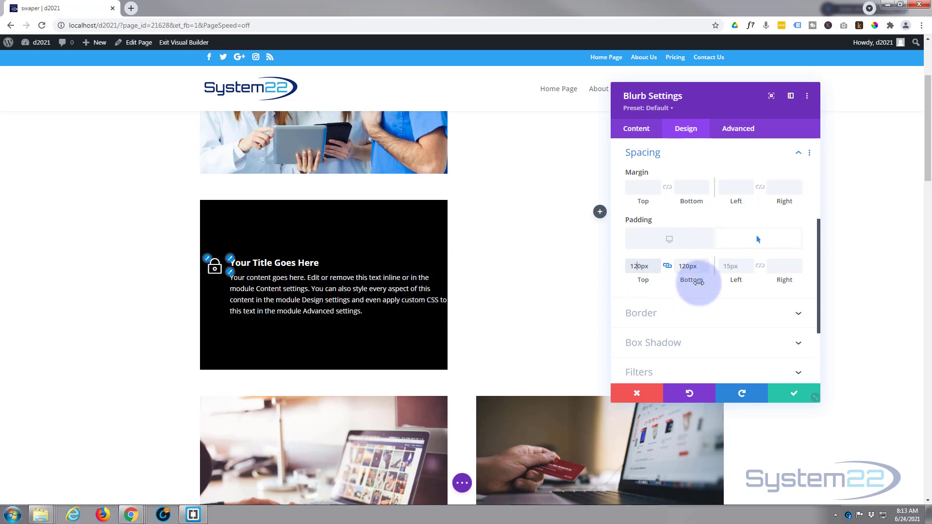
left_click(776, 264)
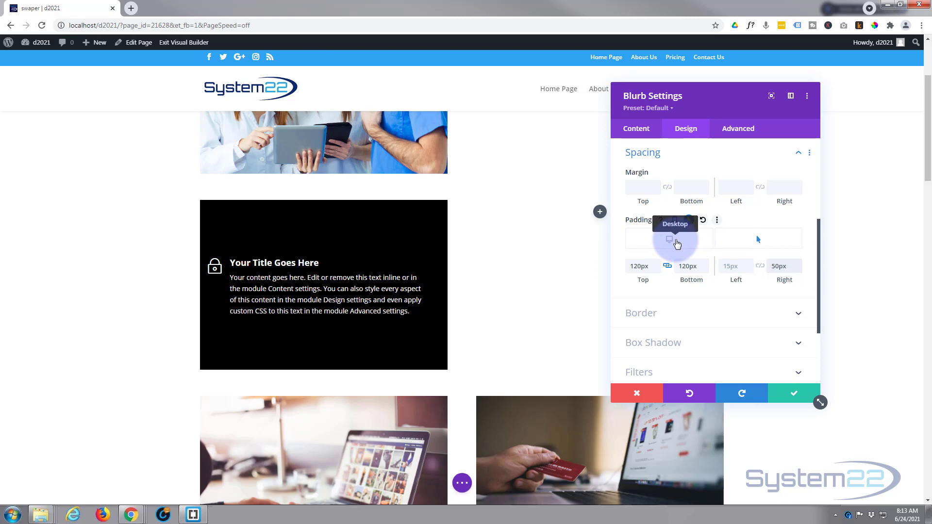
left_click(677, 243)
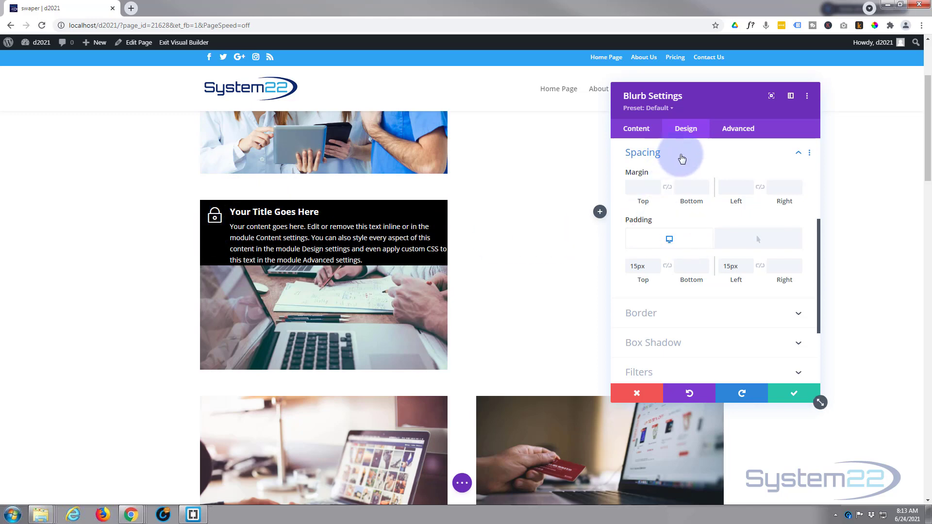
left_click(682, 159)
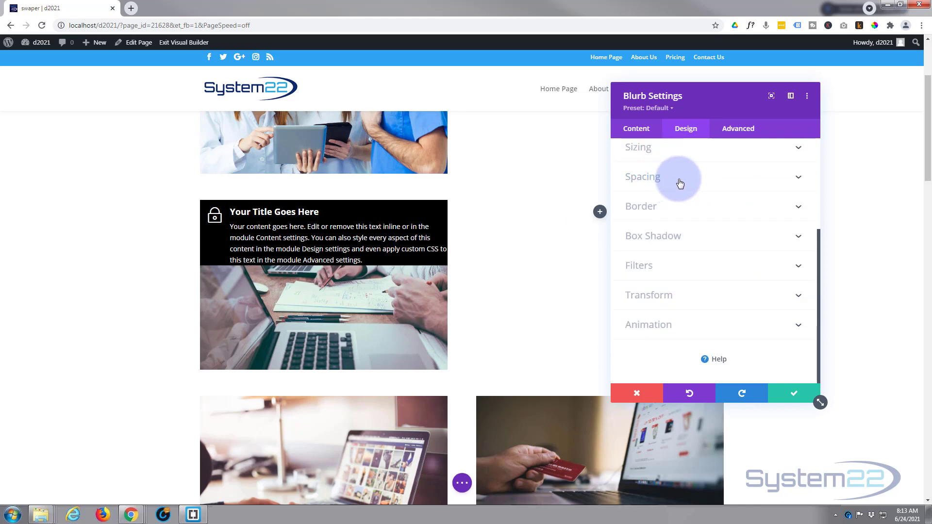
Set the blurb's default width to 60px in its sizing settings.
scroll(676, 183, "up", 1)
left_click(674, 199)
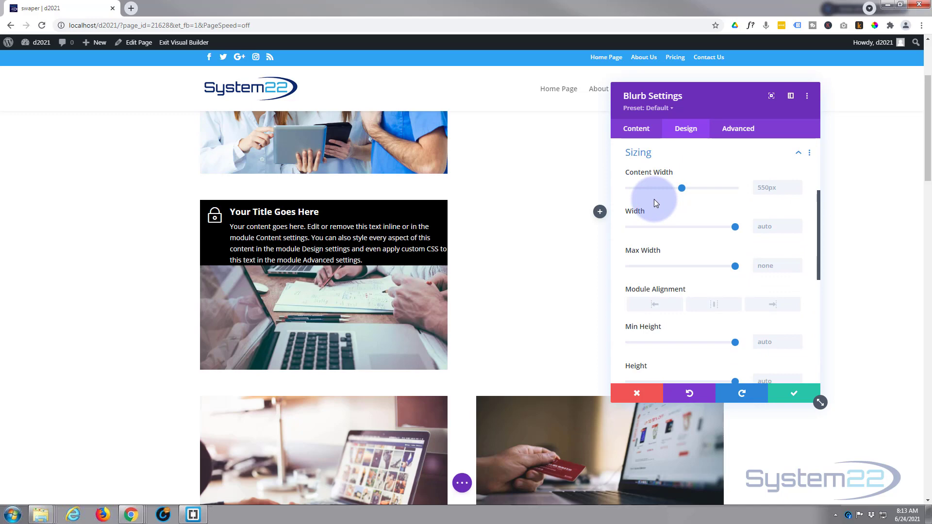
left_click_drag(735, 227, 642, 226)
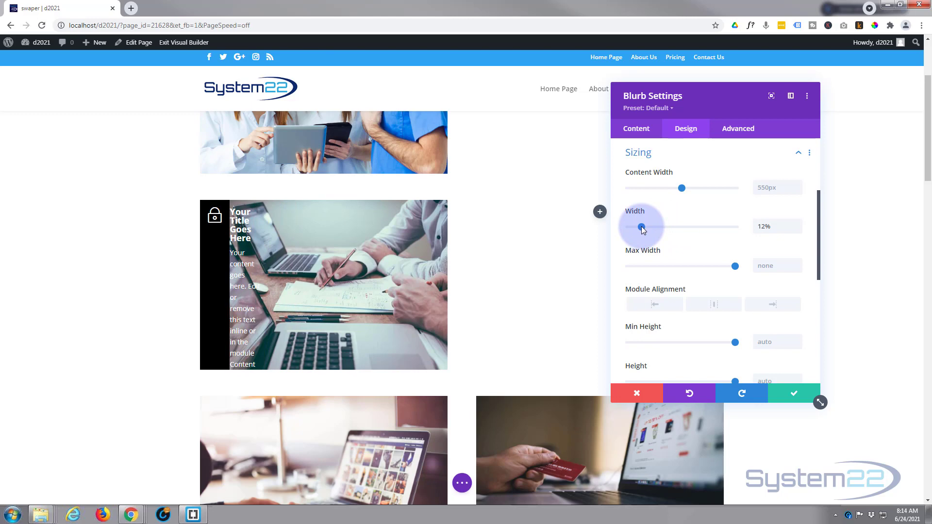
left_click(766, 226)
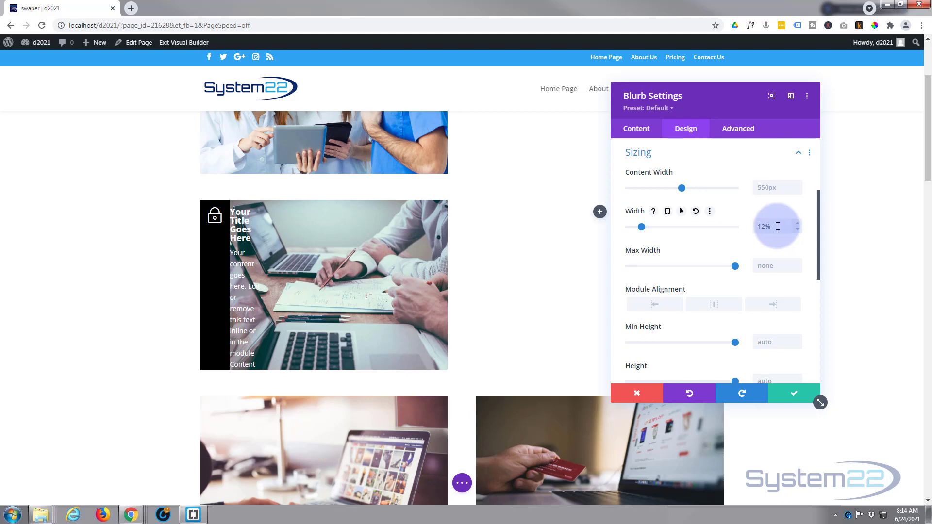
left_click_drag(777, 226, 746, 229)
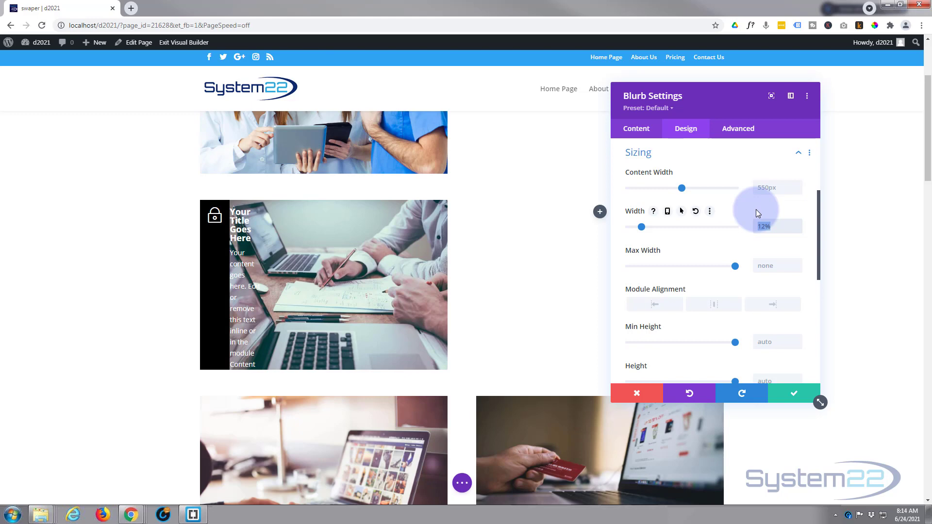
type("70px")
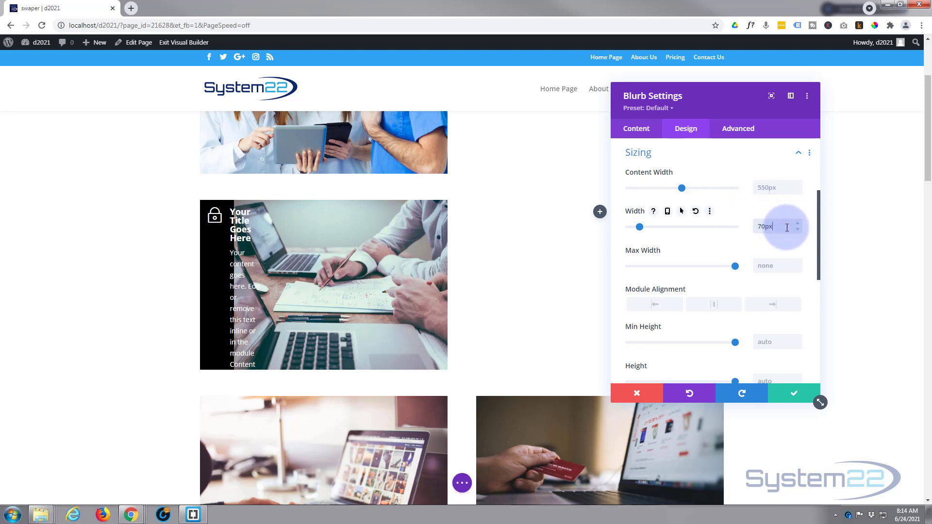
left_click_drag(758, 226, 762, 226)
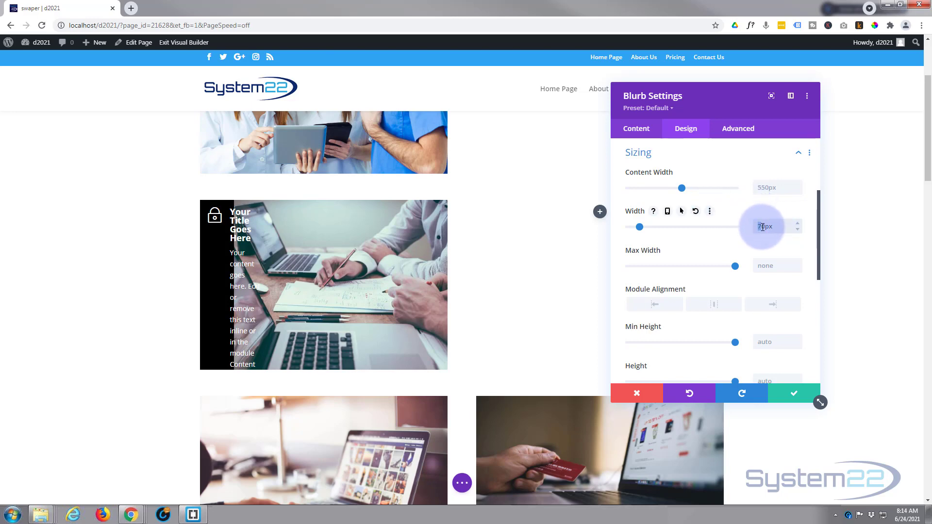
type("6")
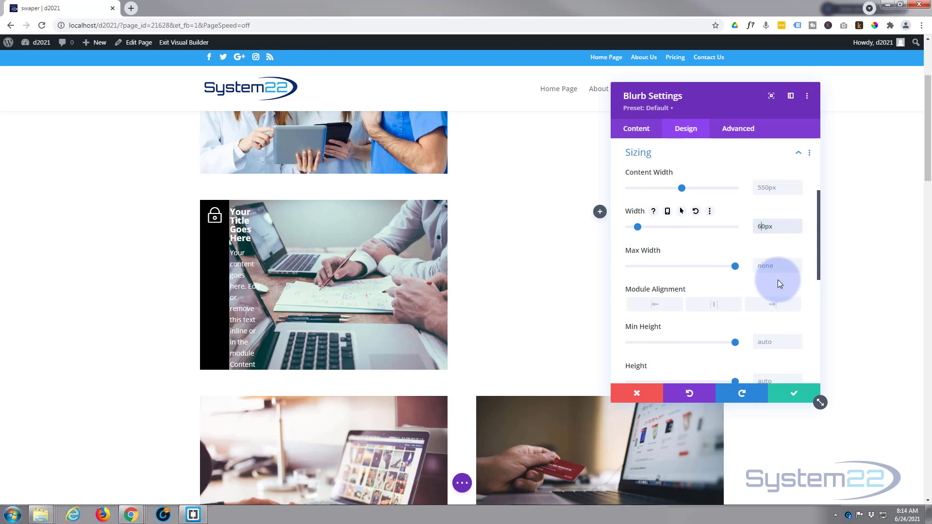
scroll(777, 280, "down", 3)
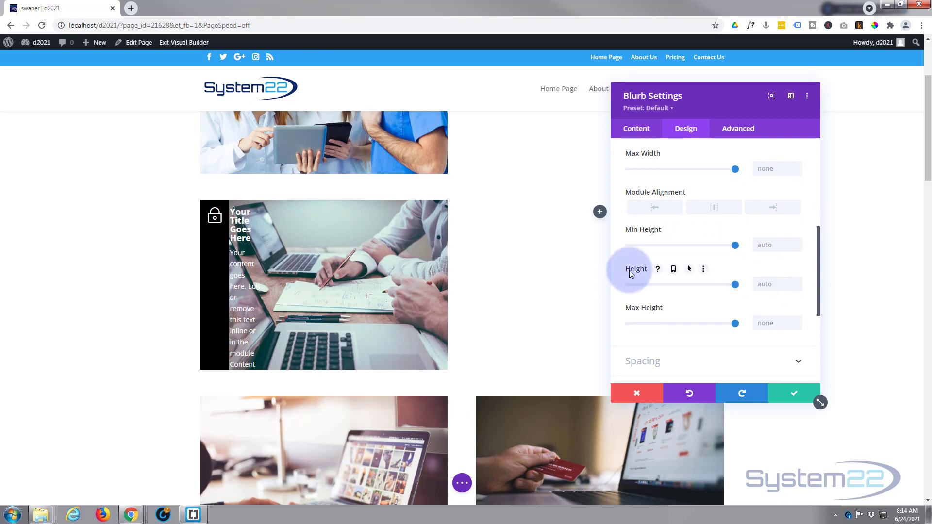
Enable hover options for the blurb's height and set its default height to 64px.
left_click(682, 270)
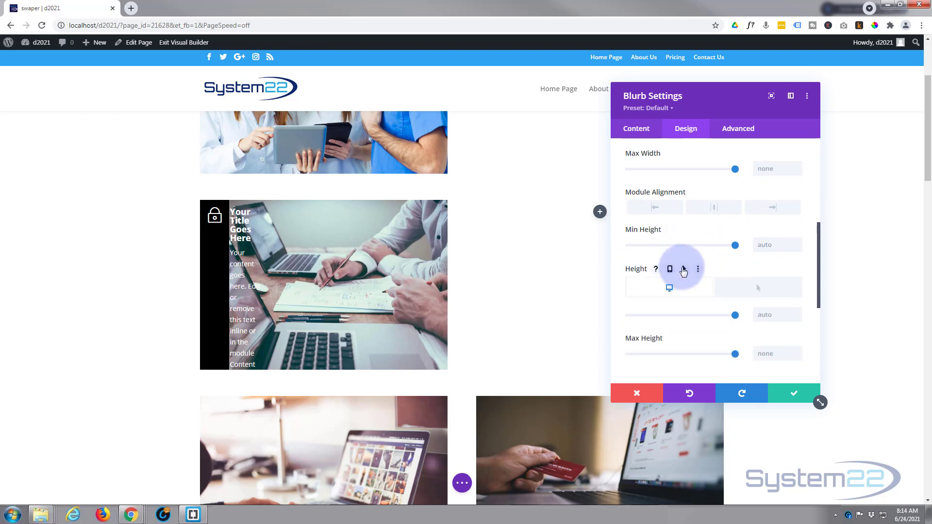
left_click(761, 314)
type("6")
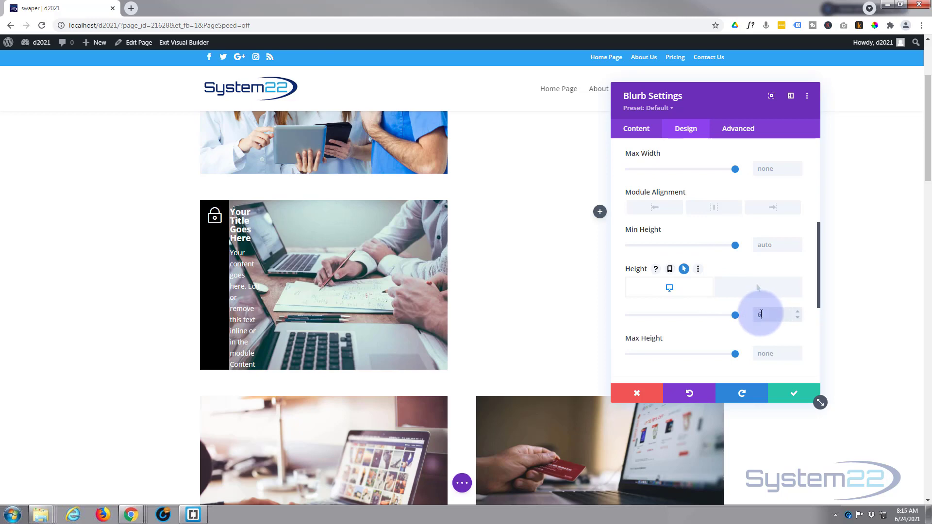
type("0px")
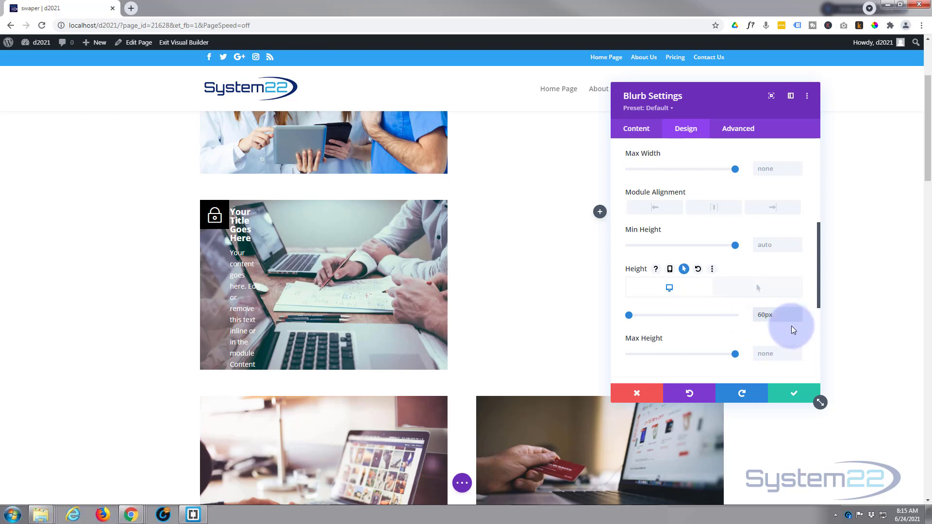
left_click(797, 314)
left_click(797, 315)
left_click(797, 315)
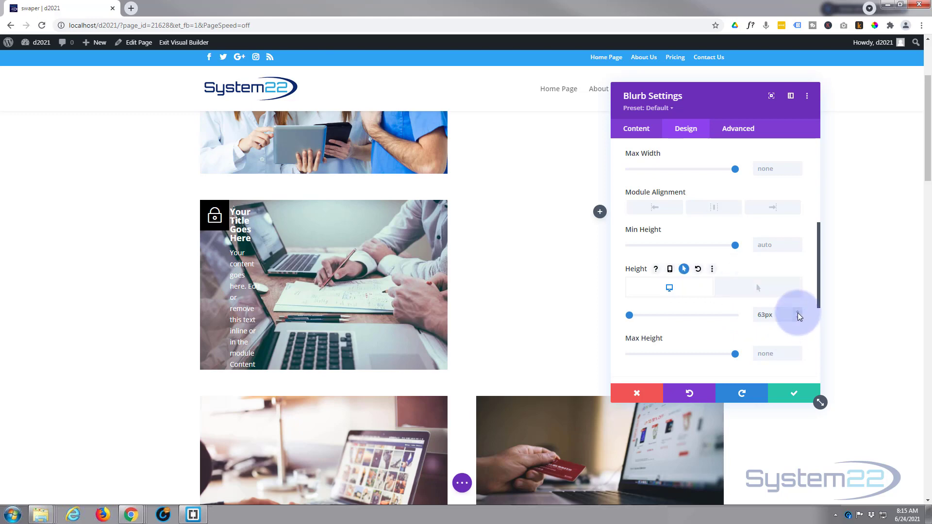
left_click(797, 314)
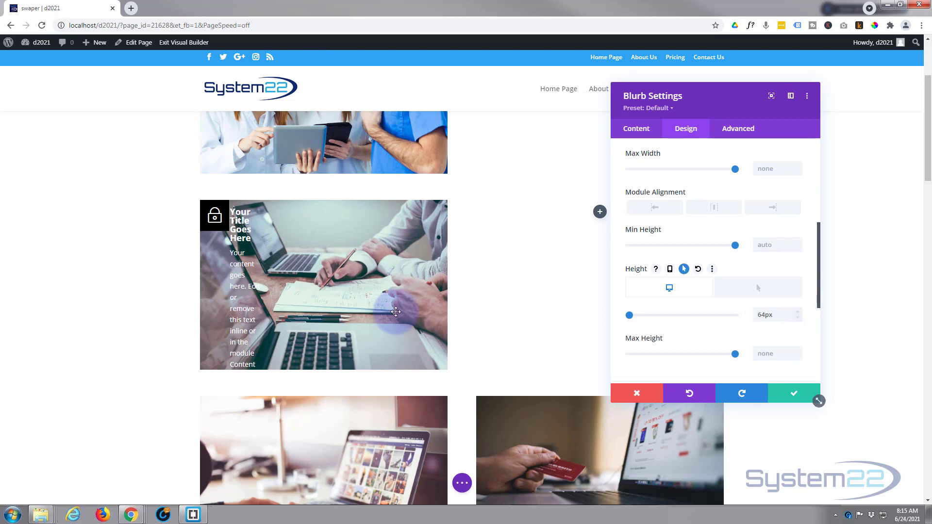
left_click(697, 290)
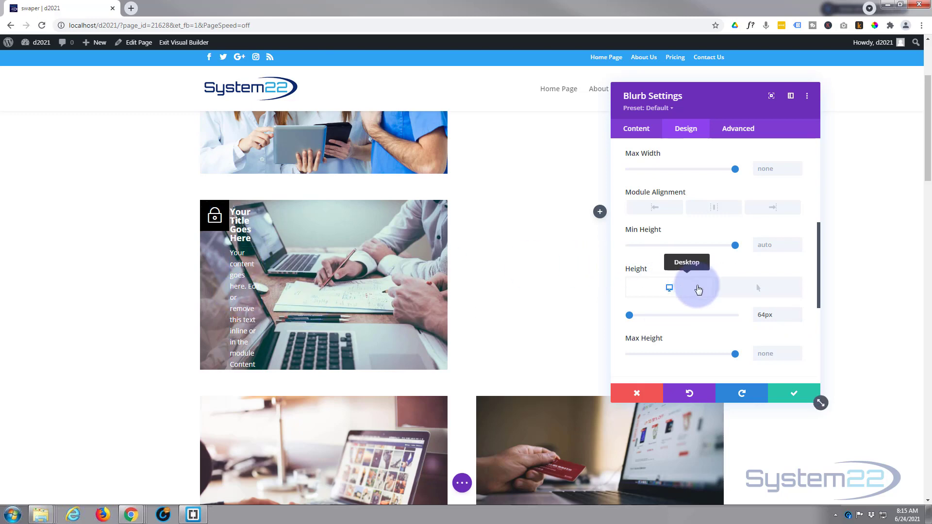
Enable hover options for the blurb's width and set its hover width to 100%.
scroll(694, 295, "up", 1)
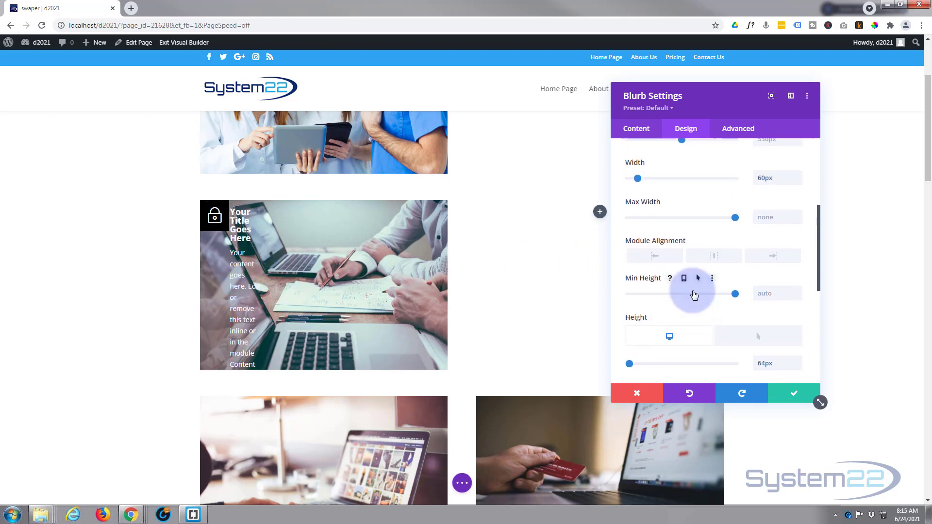
scroll(693, 292, "up", 2)
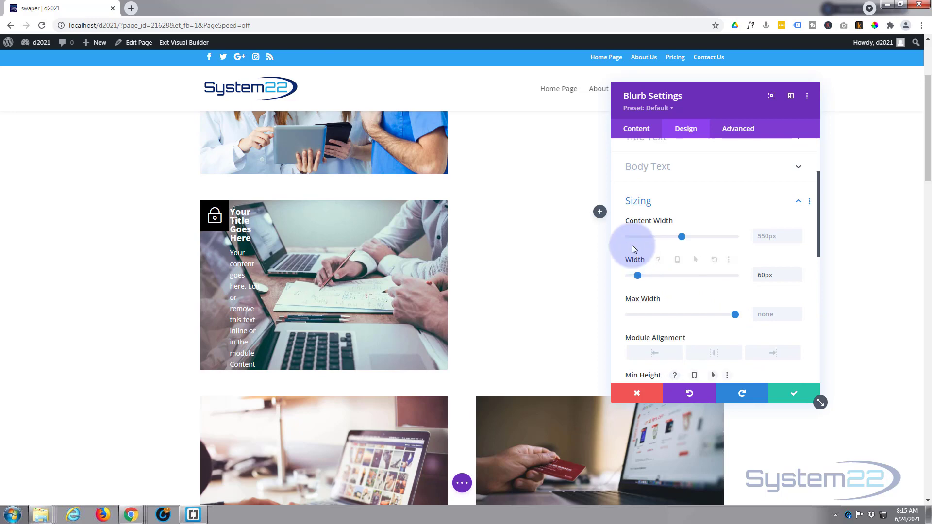
left_click(681, 260)
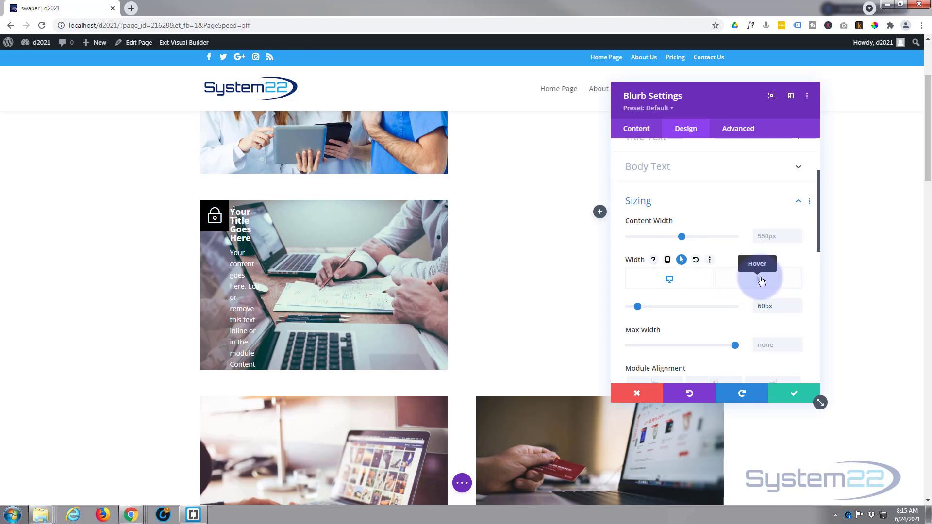
left_click(761, 280)
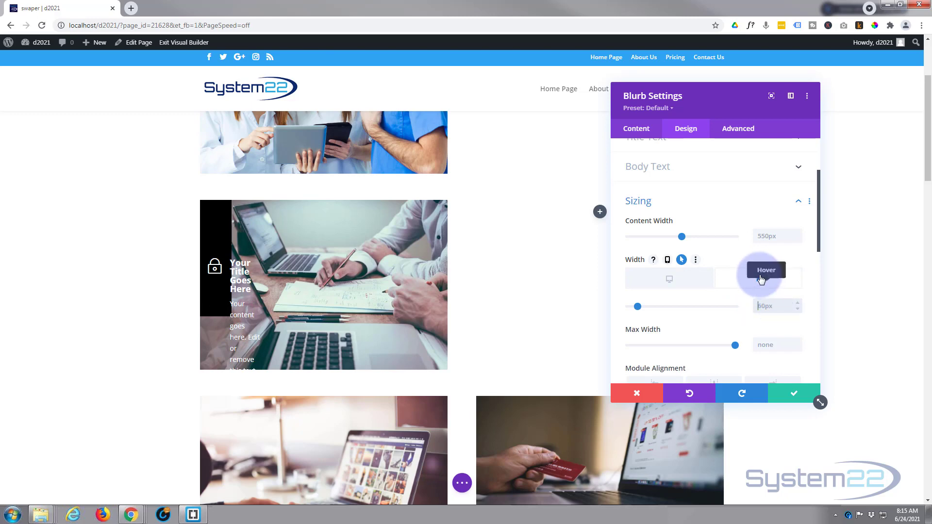
type("1")
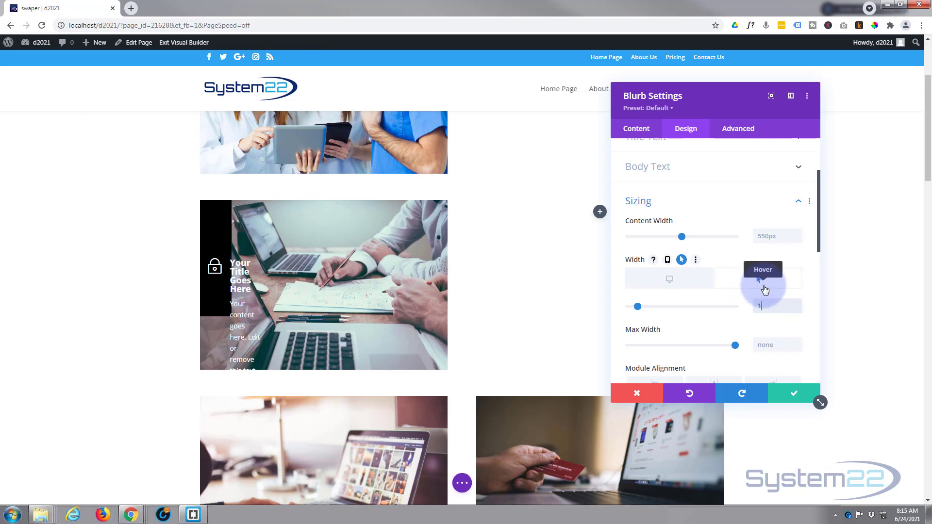
type("00%")
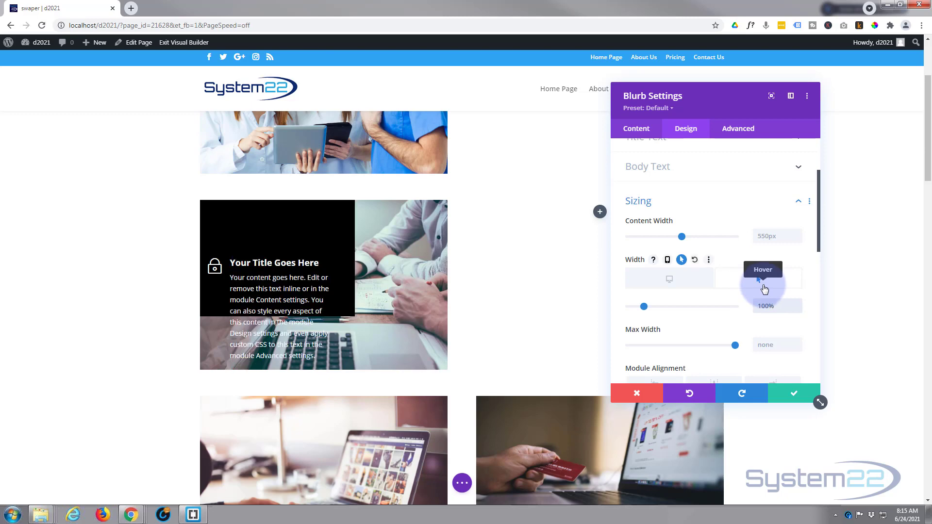
Copy the 100% hover width value into the blurb's hover height and return to the default state.
left_click_drag(780, 310, 743, 312)
key("ctrl+c")
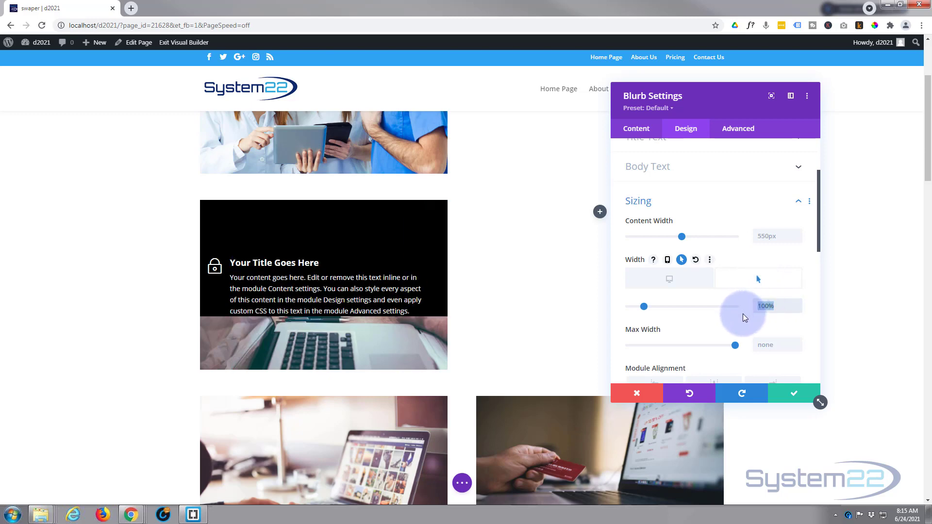
scroll(743, 317, "down", 3)
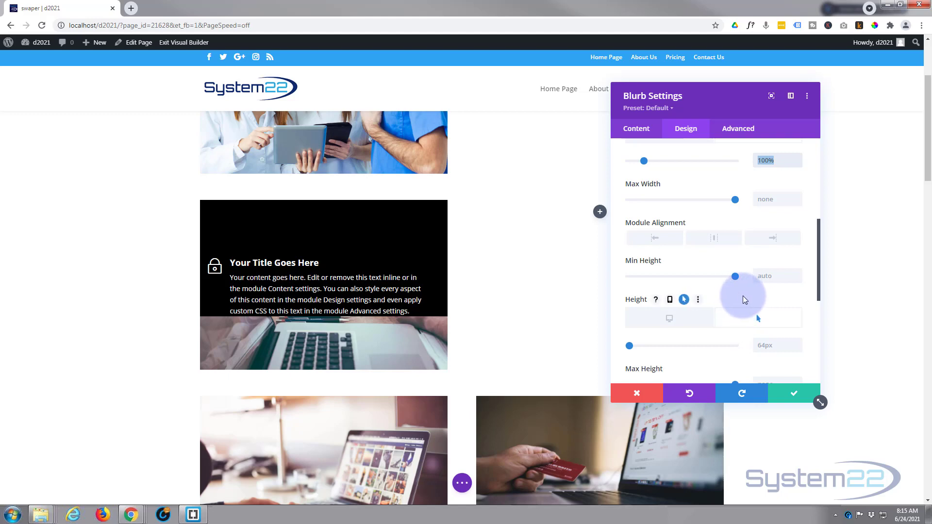
left_click(759, 317)
left_click(663, 316)
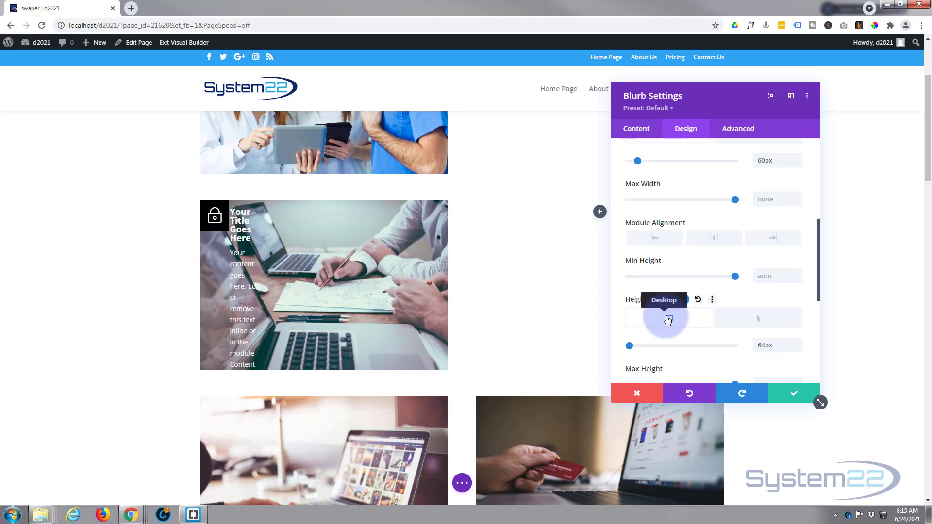
left_click(753, 321)
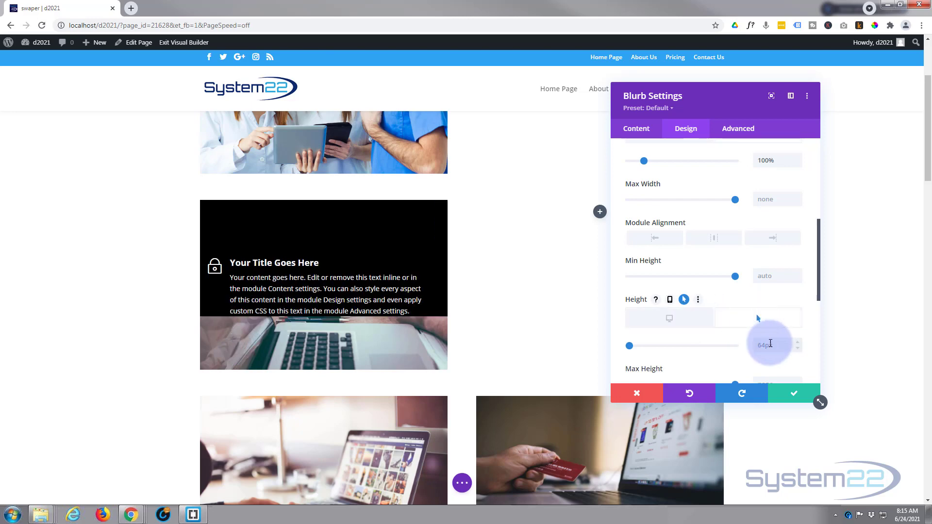
left_click(770, 344)
key("ctrl+v")
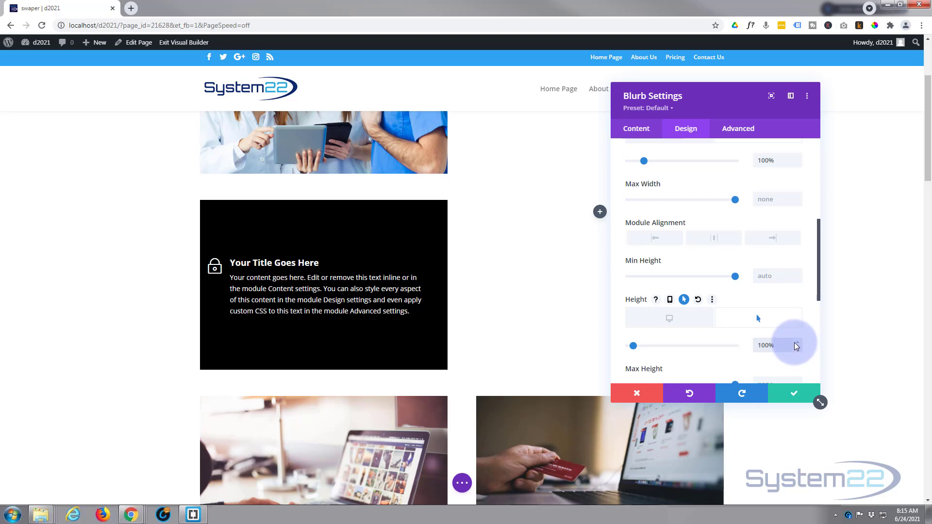
left_click(672, 319)
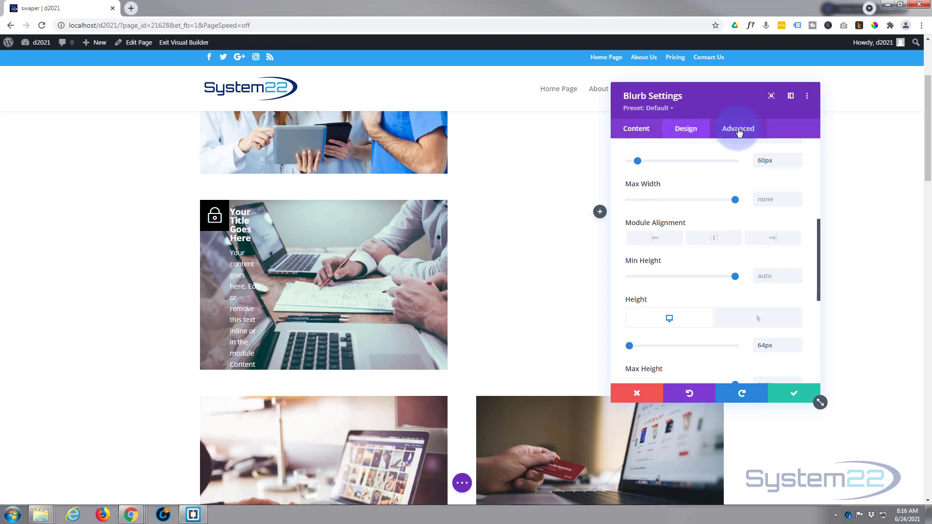
Set the blurb's horizontal and vertical overflow to Hidden in its visibility settings.
left_click(738, 131)
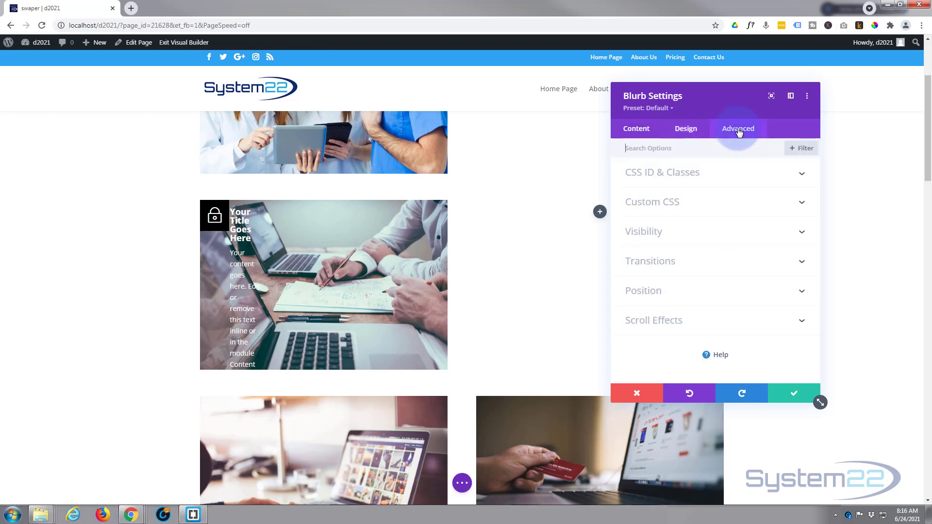
left_click(709, 233)
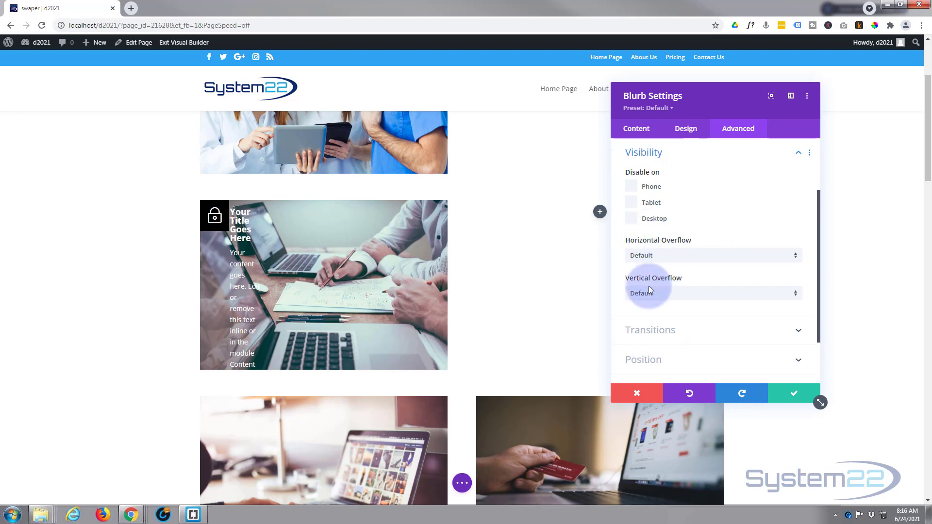
left_click(667, 255)
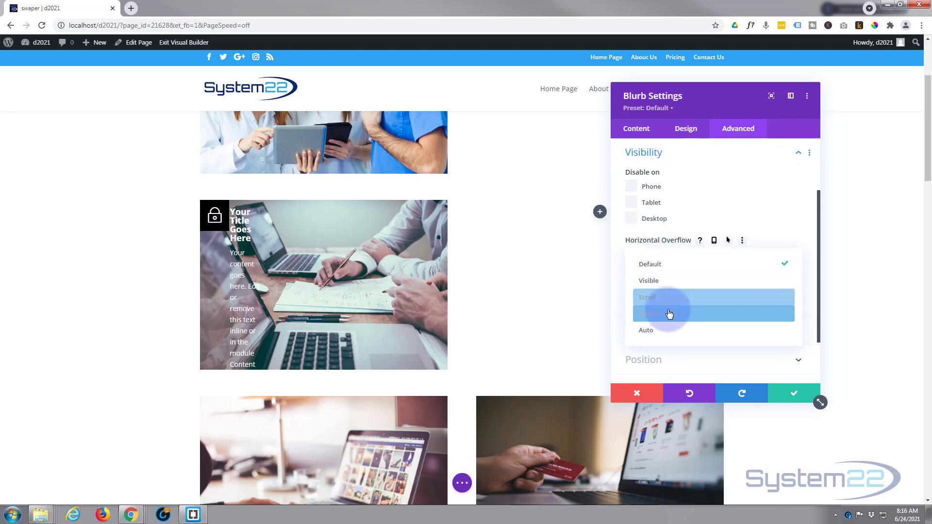
left_click(667, 316)
left_click(682, 294)
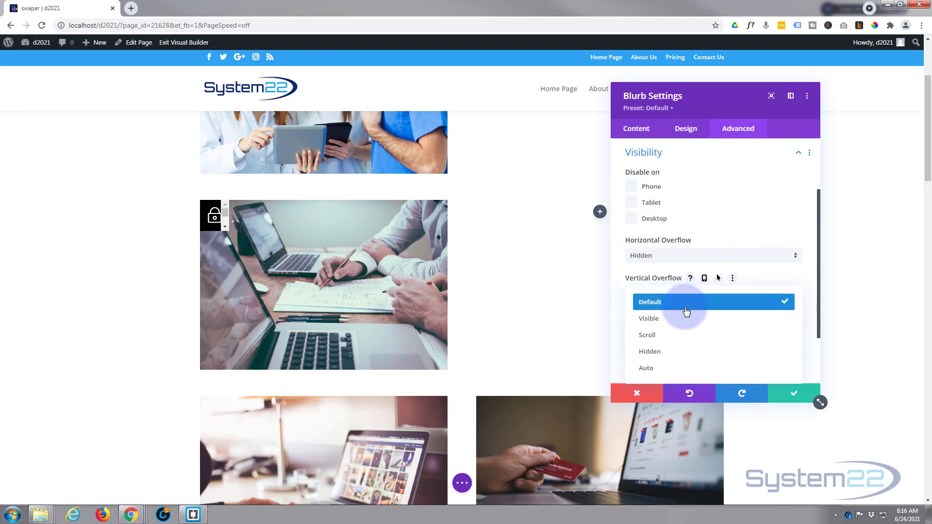
left_click(684, 353)
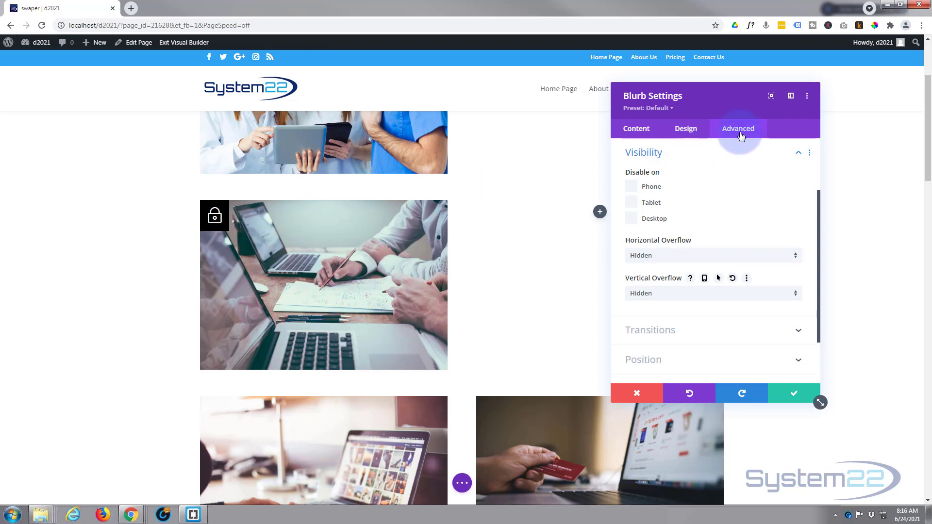
Set the blurb's transition duration to 550ms and its transition speed curve to Ease-In-Out.
left_click(728, 158)
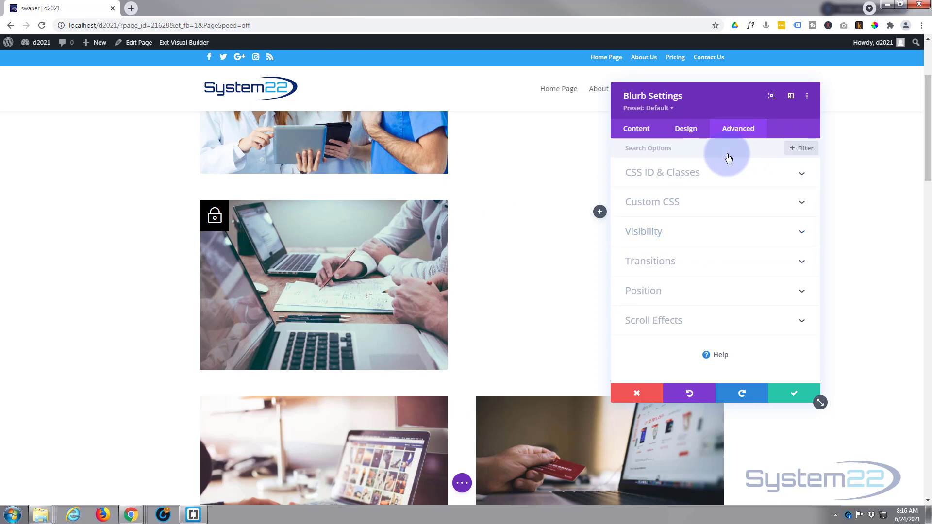
left_click(713, 268)
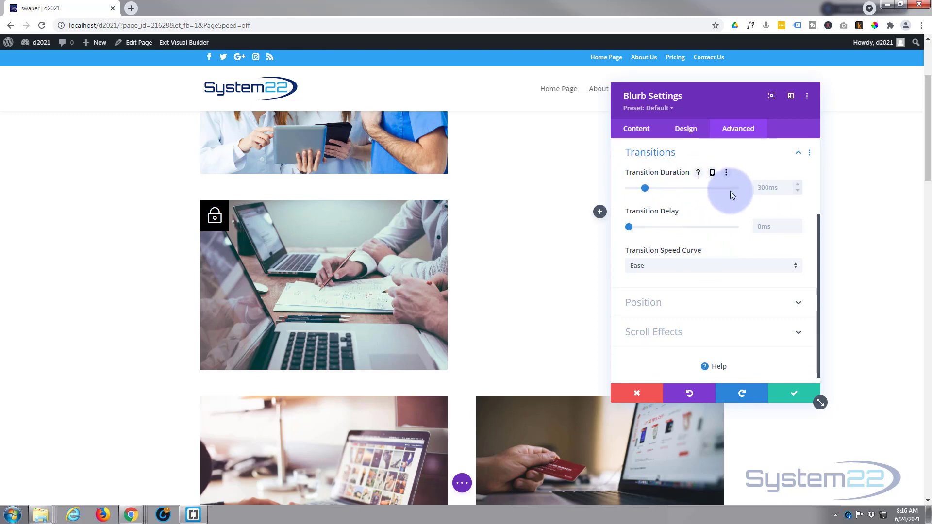
left_click_drag(645, 188, 657, 188)
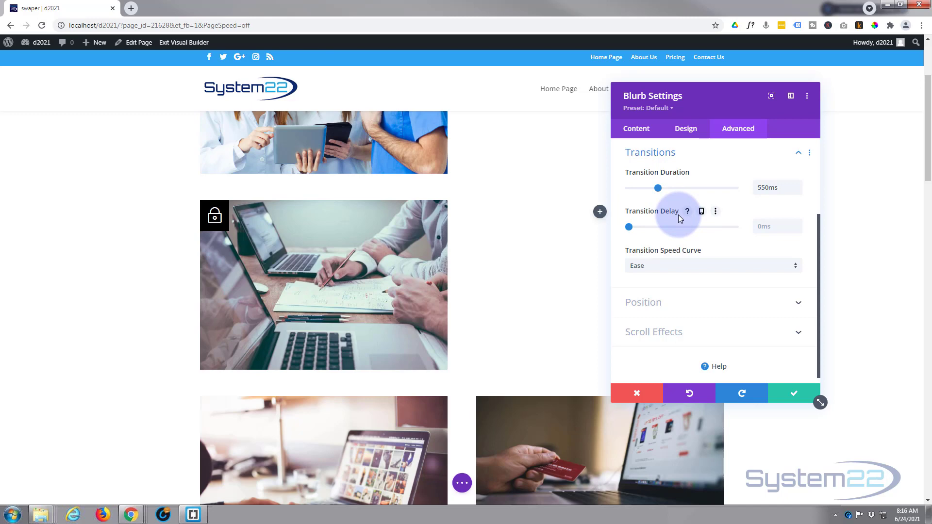
left_click(681, 269)
left_click(684, 277)
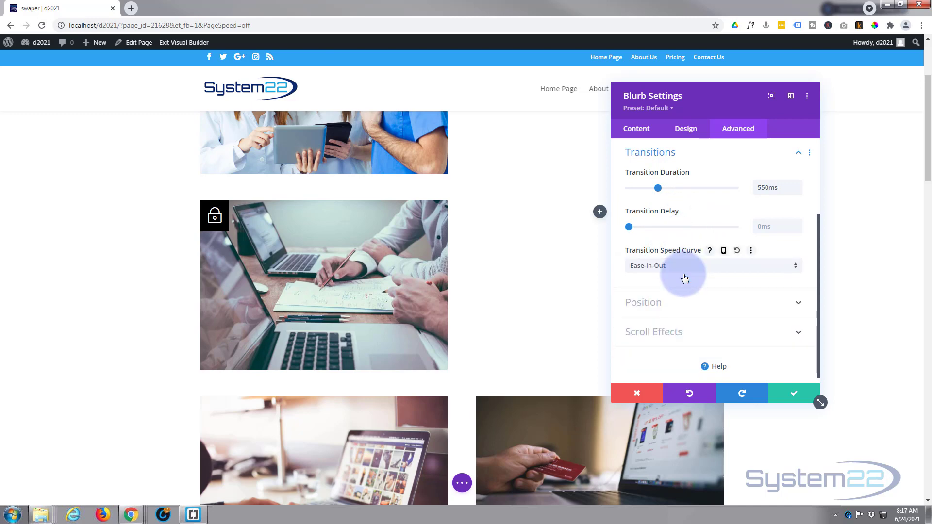
left_click(689, 270)
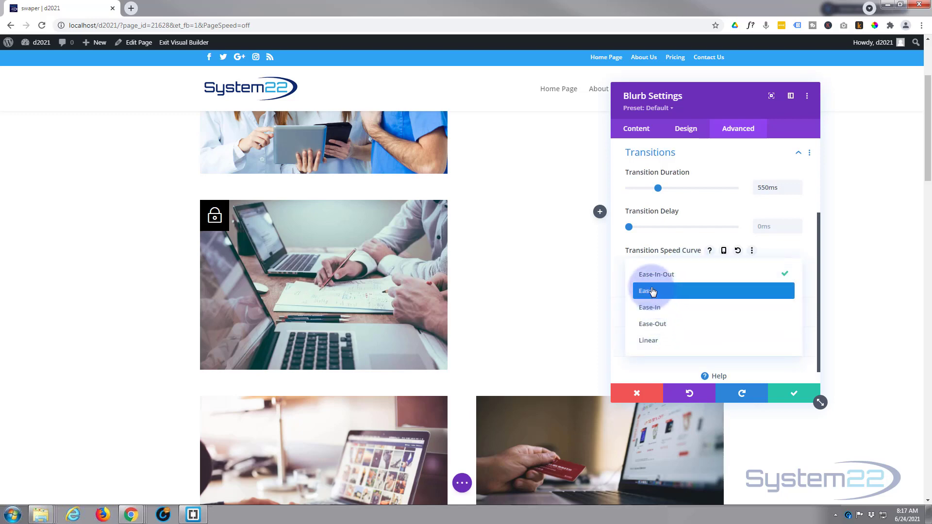
left_click(668, 235)
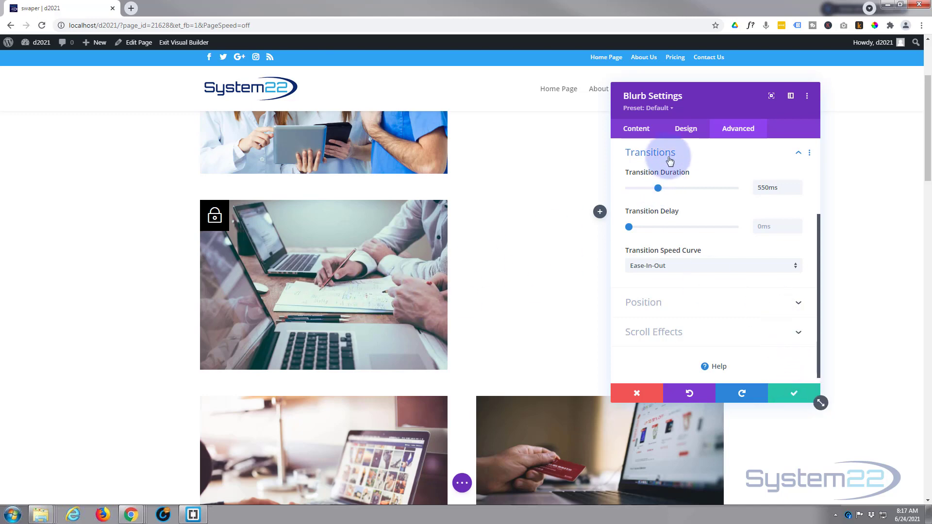
Enable hover options for the blurb's background color and switch to its hover state.
left_click(639, 132)
left_click(702, 271)
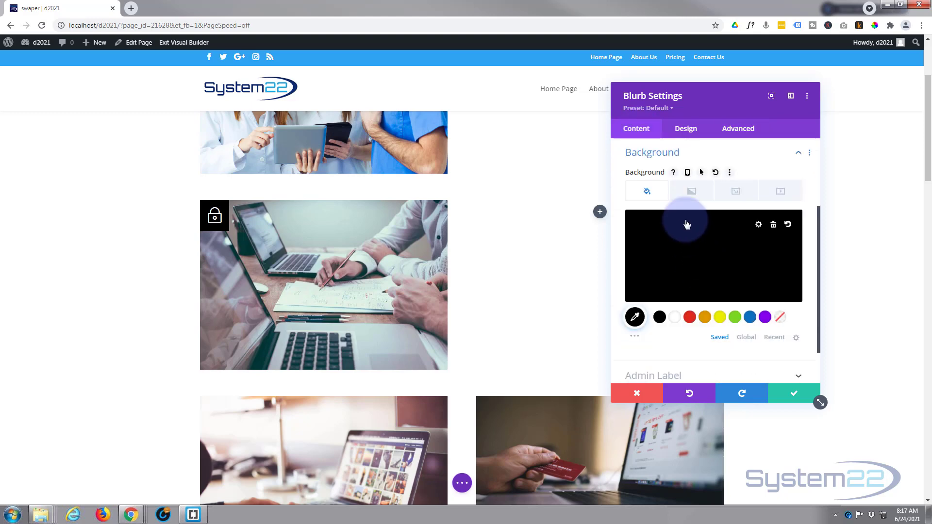
left_click(702, 173)
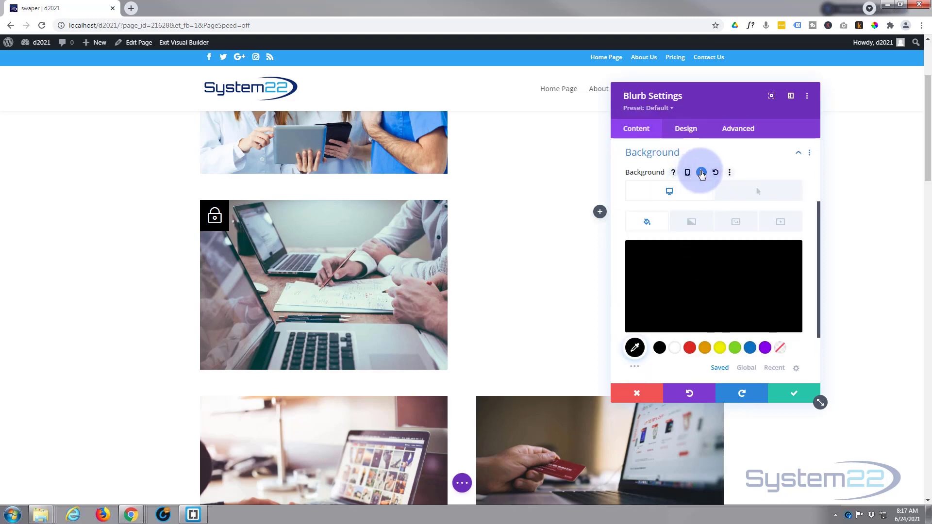
left_click(676, 196)
left_click(751, 192)
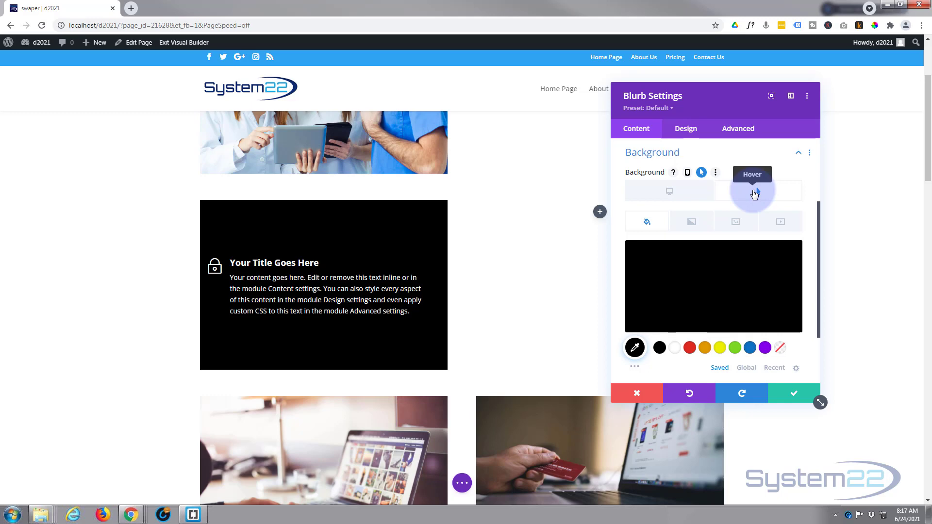
left_click(674, 198)
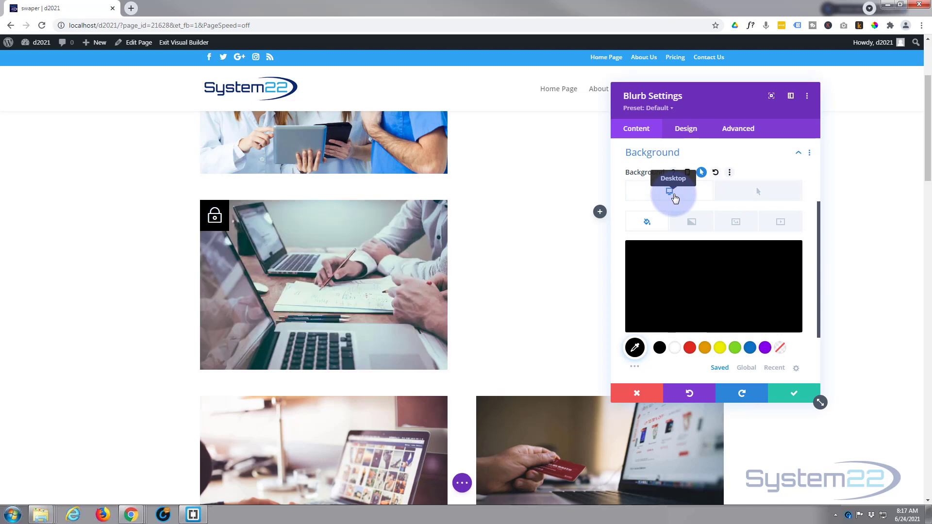
left_click(752, 197)
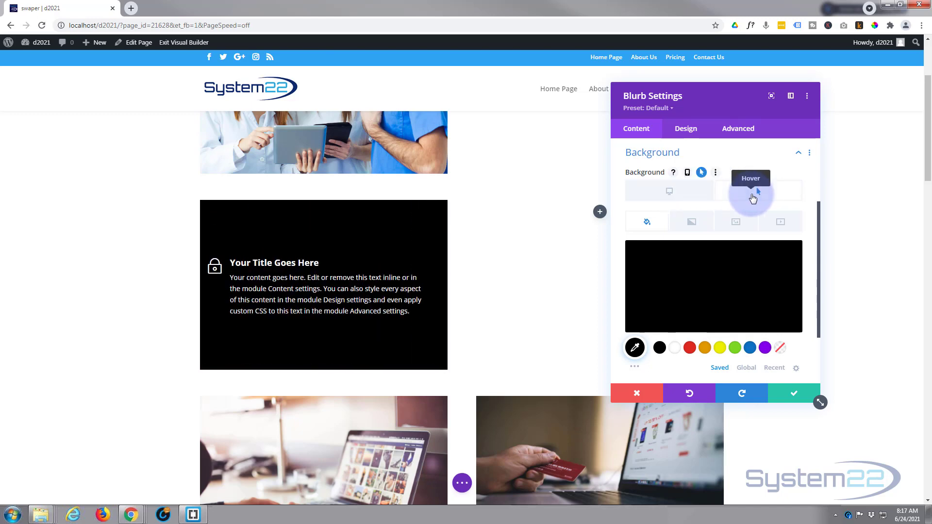
Set the blurb's hover background to rgba(0,0,0,0.78) and save the blurb settings.
left_click(723, 274)
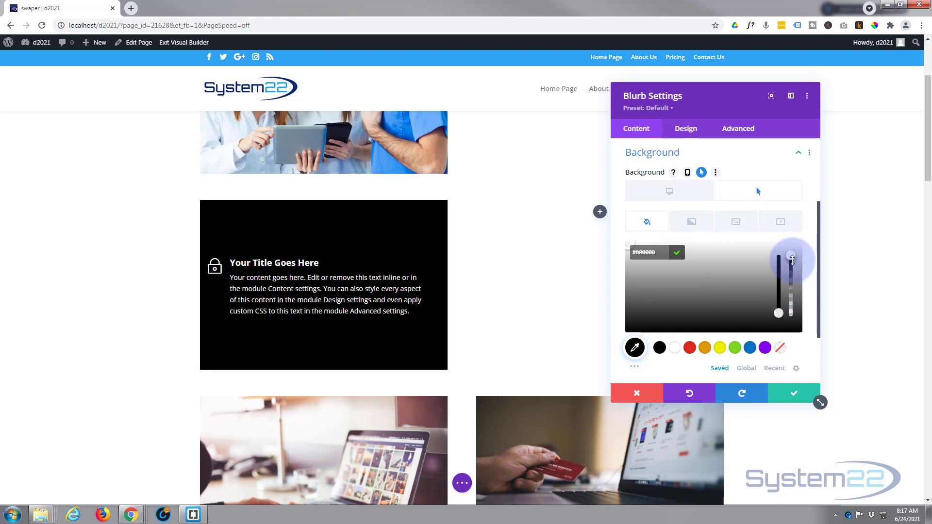
left_click_drag(792, 259, 793, 282)
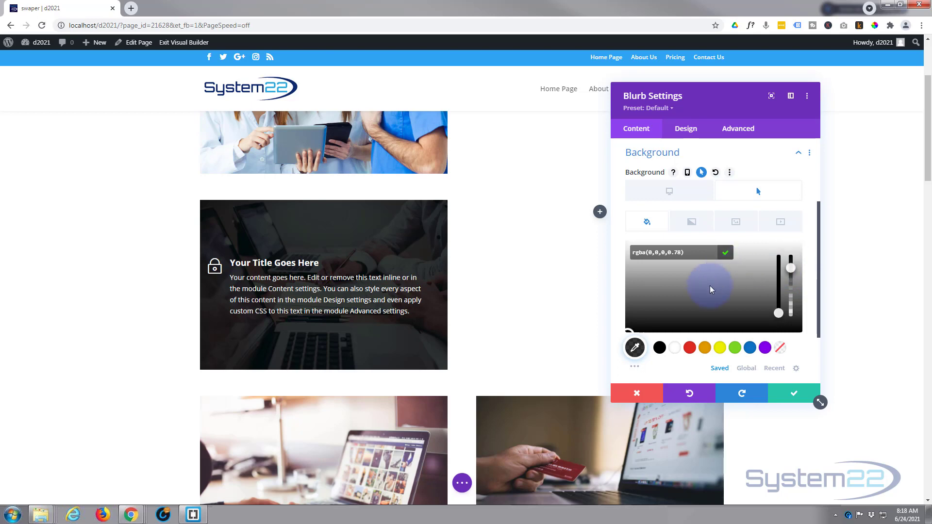
left_click(791, 397)
left_click(791, 397)
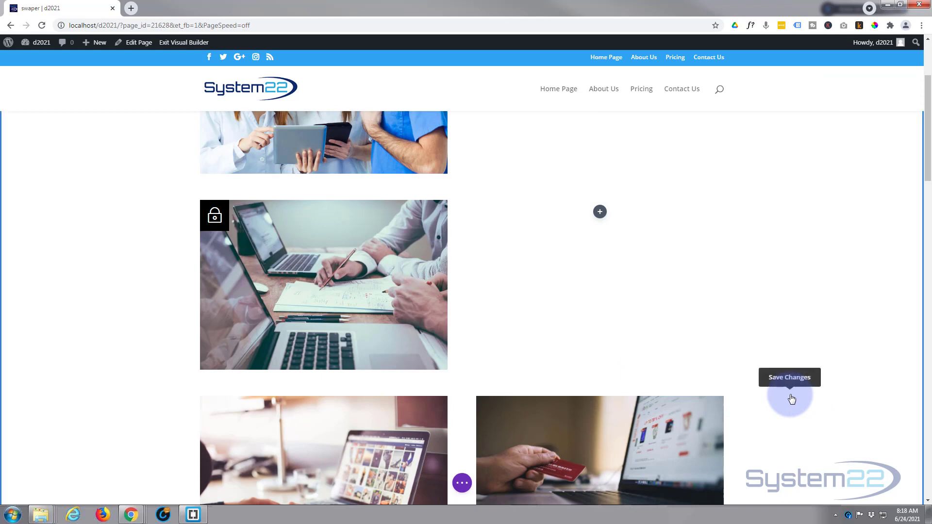
Save the page as a draft, exit the visual builder and test the padlock blurb's hover effect on the page.
left_click(462, 484)
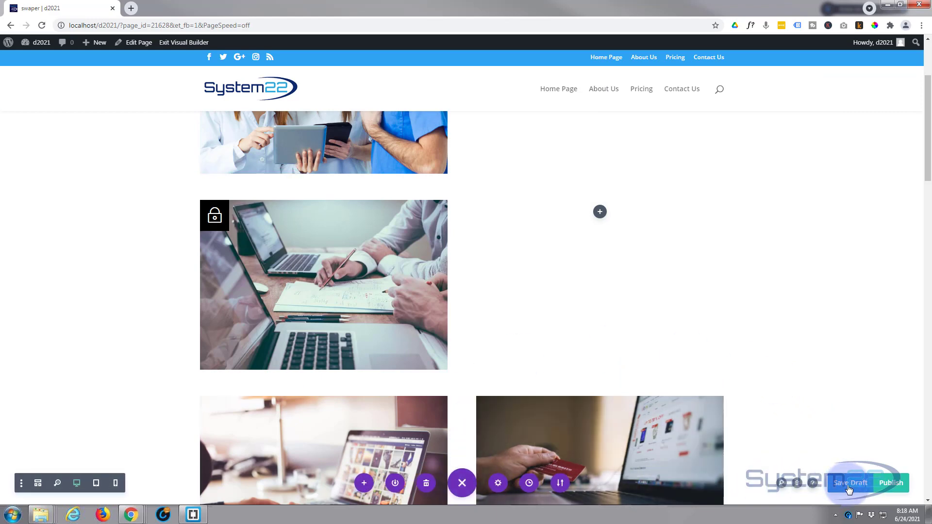
left_click(848, 483)
left_click(186, 43)
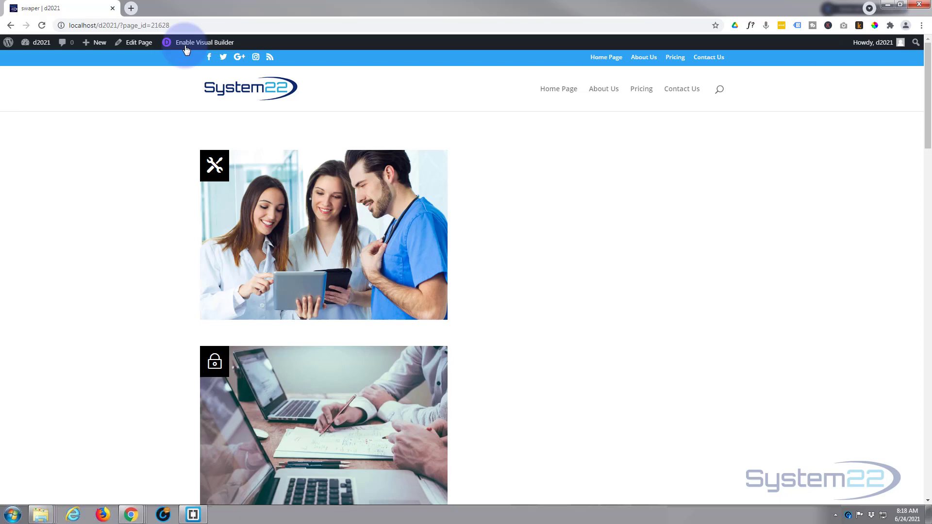
scroll(149, 230, "down", 3)
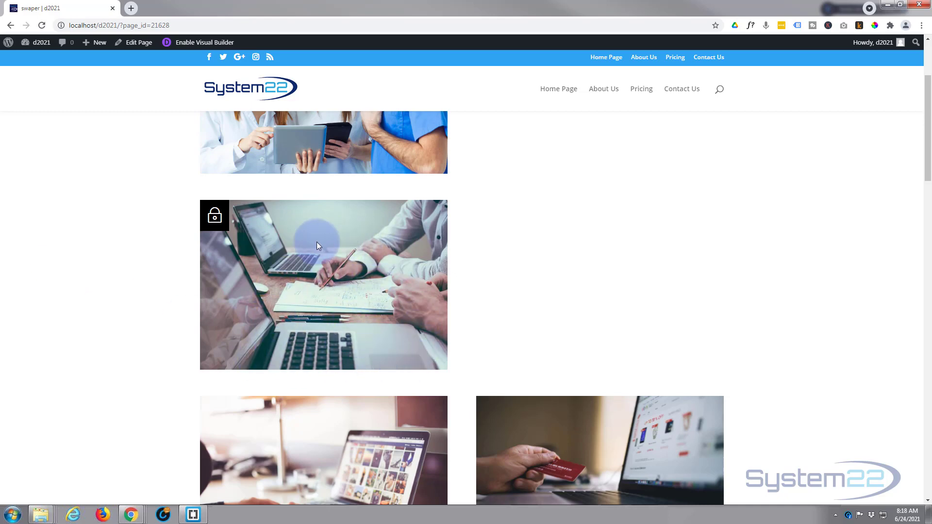
mouse_move(224, 227)
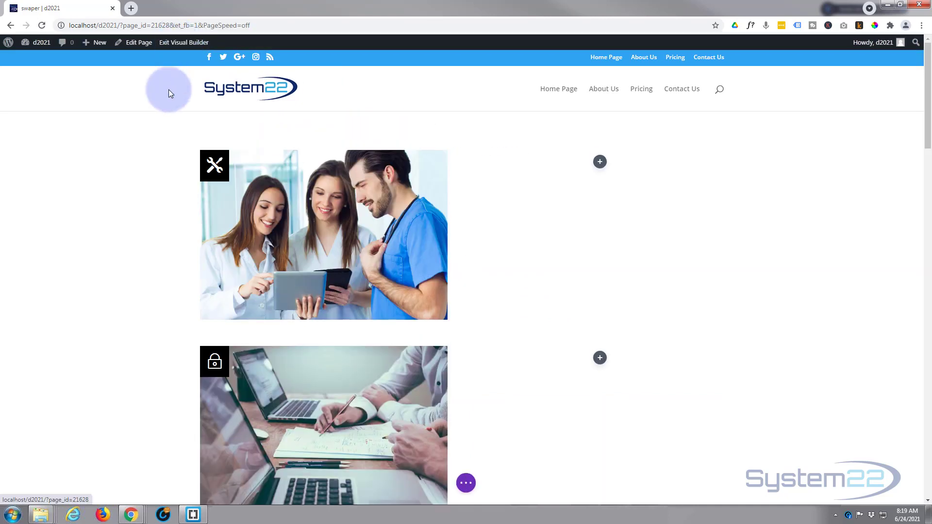
Open the settings of the second row's blurb through the wireframe view and return to the desktop view.
scroll(171, 139, "down", 1)
scroll(170, 139, "down", 1)
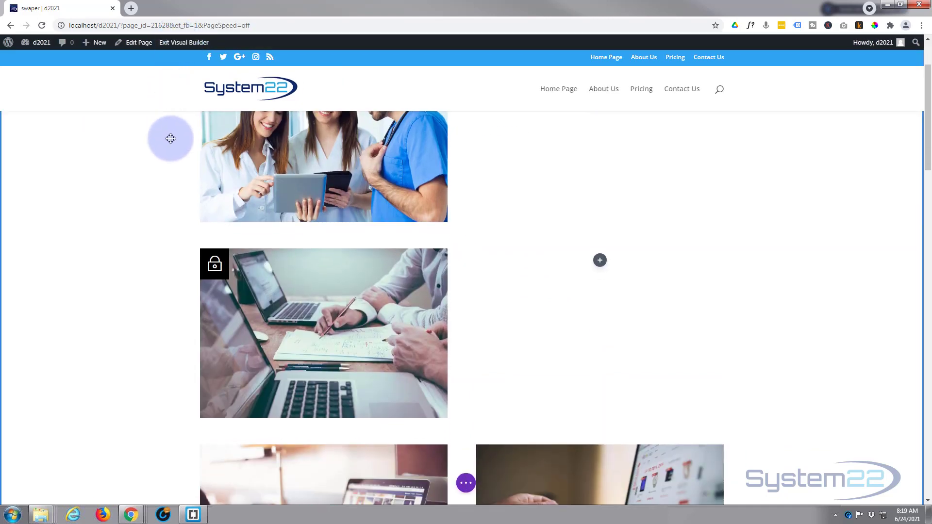
mouse_move(214, 265)
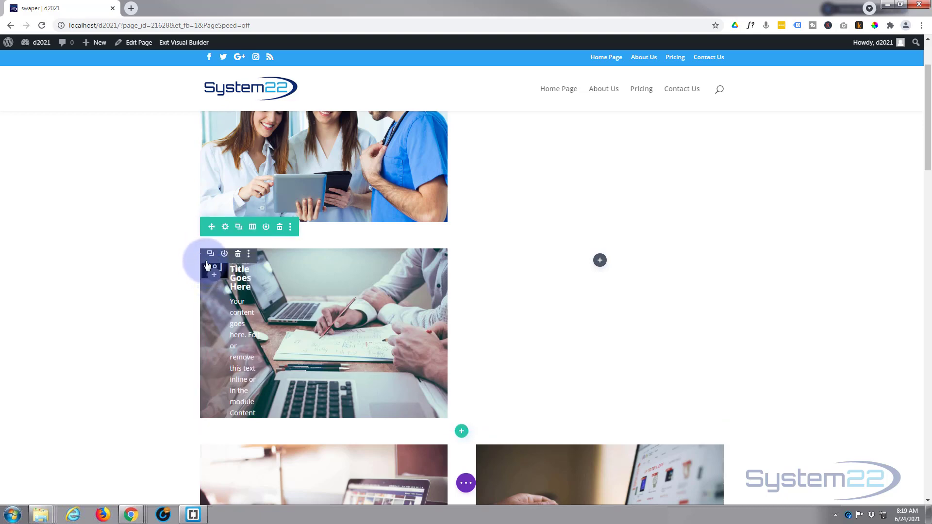
left_click(466, 483)
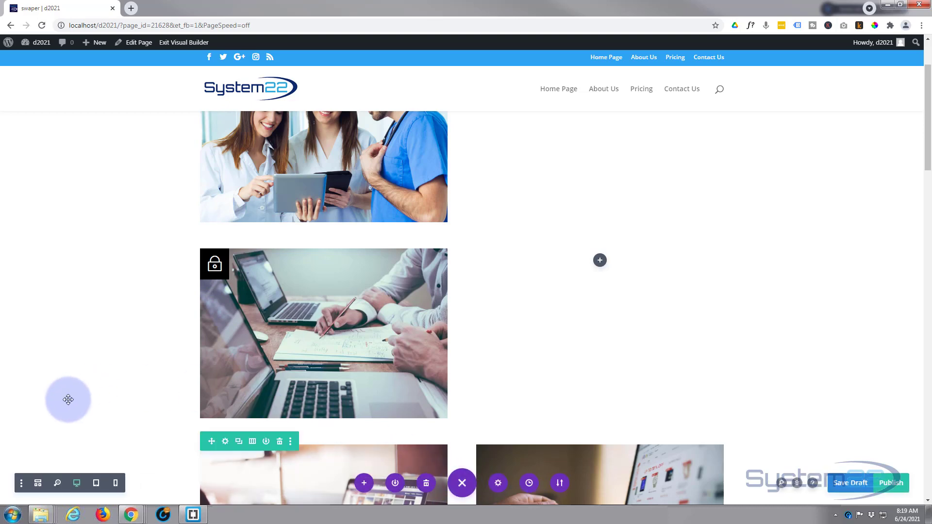
left_click(39, 484)
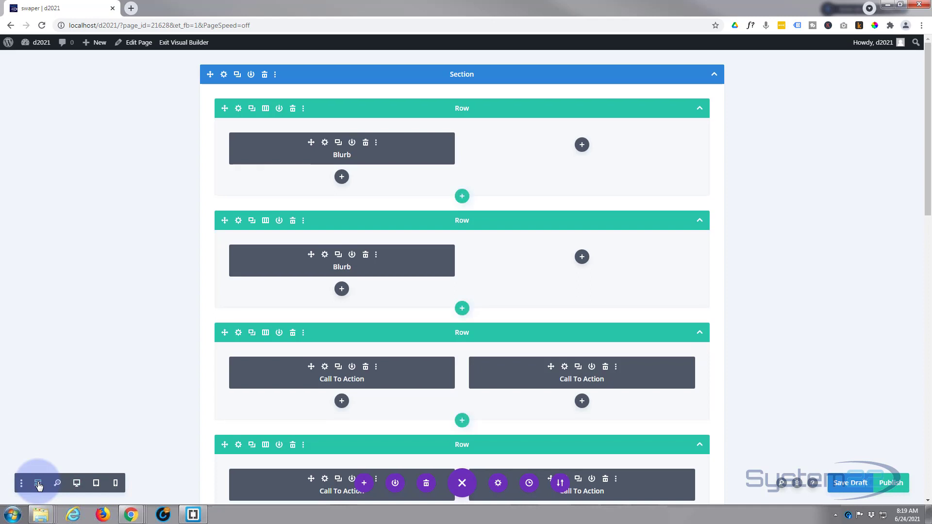
left_click(324, 256)
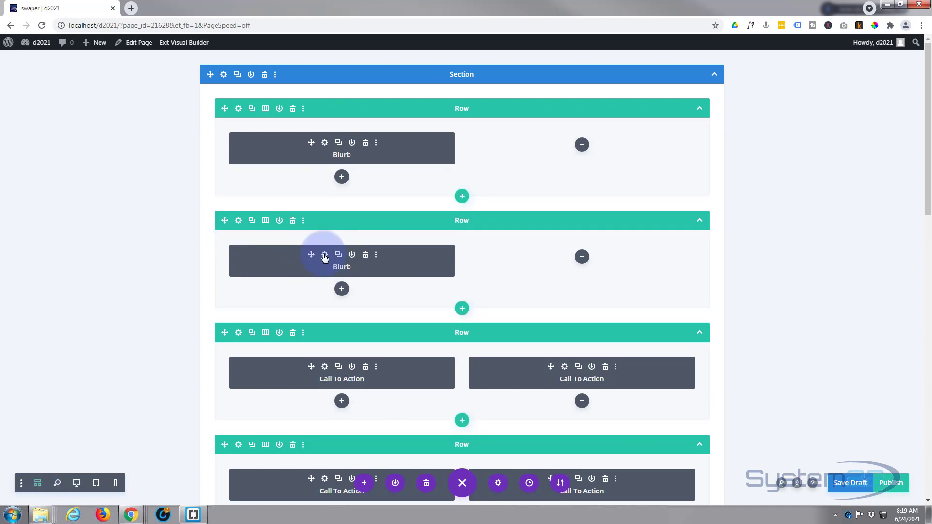
left_click(76, 483)
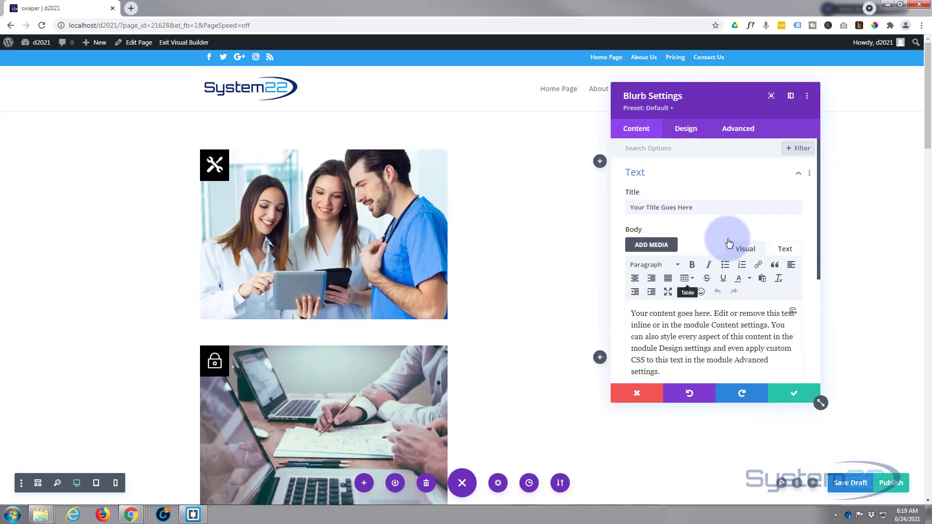
scroll(531, 215, "down", 1)
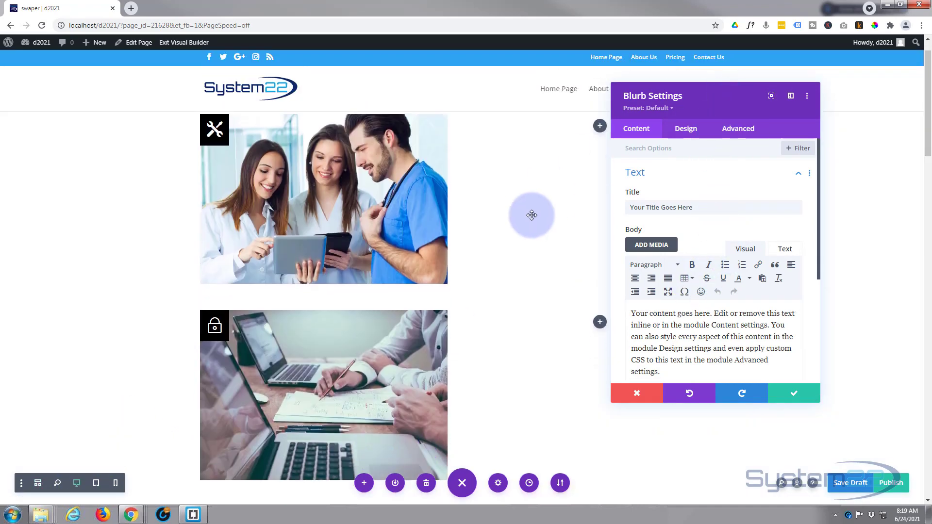
scroll(531, 215, "down", 3)
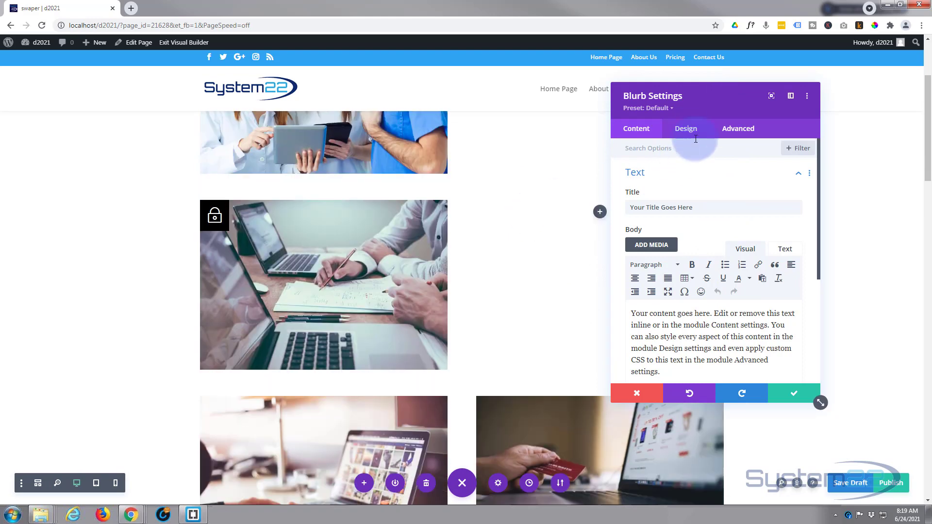
Enable responsive options for the blurb's padding, preview the tablet and phone versions, return to desktop and save the blurb settings.
left_click(696, 140)
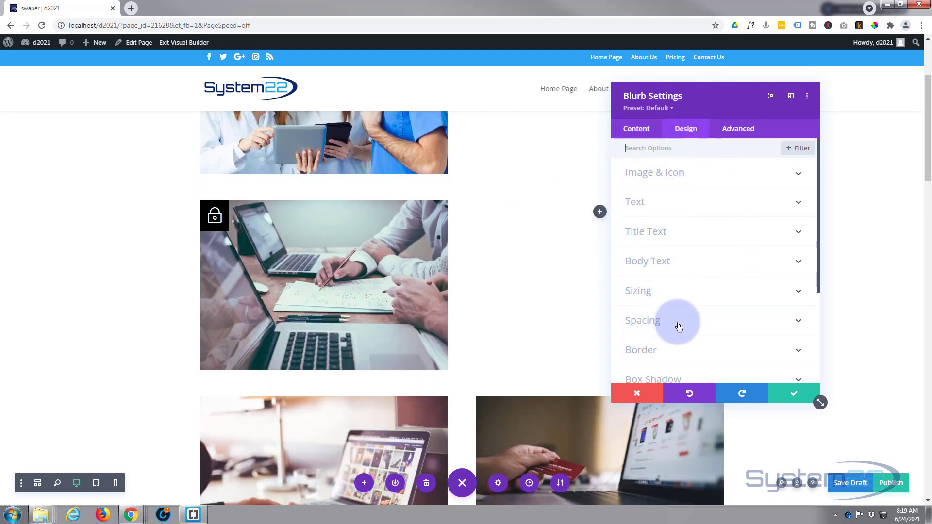
left_click(679, 326)
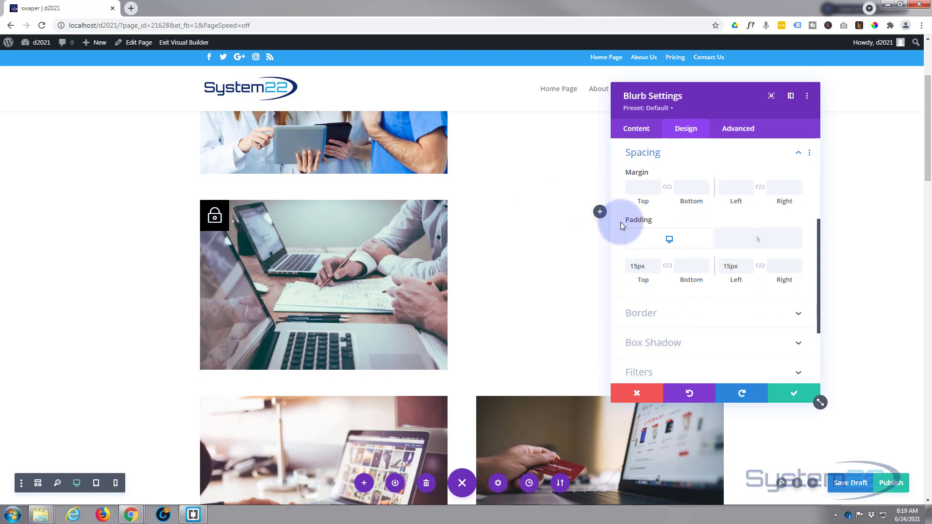
mouse_move(638, 222)
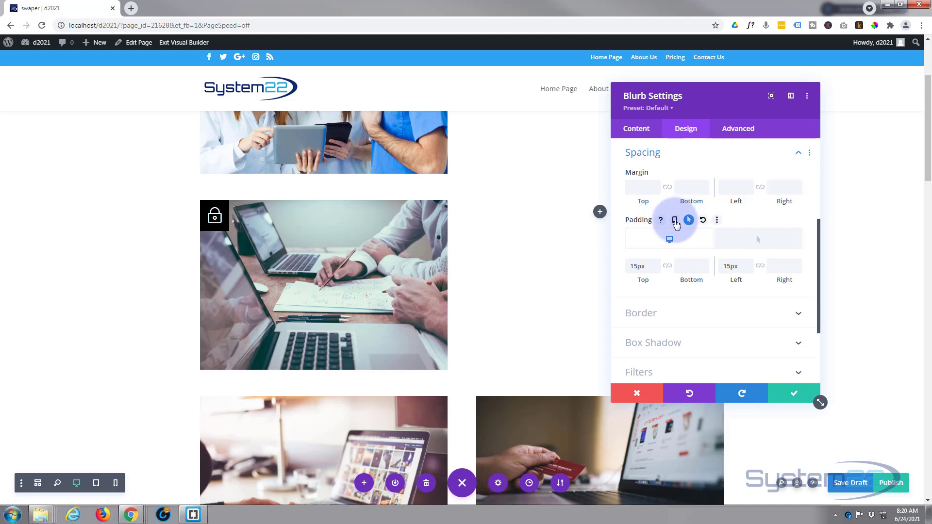
left_click(675, 221)
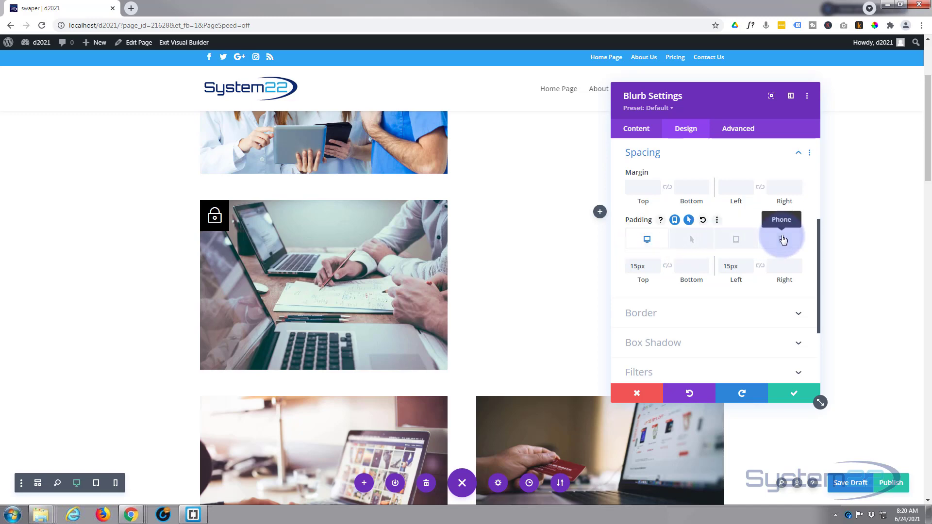
left_click(735, 239)
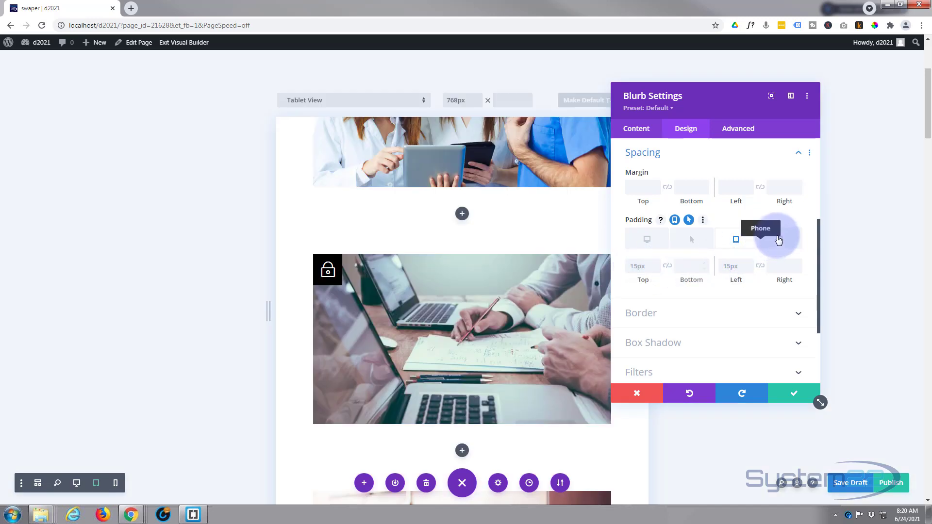
left_click(781, 240)
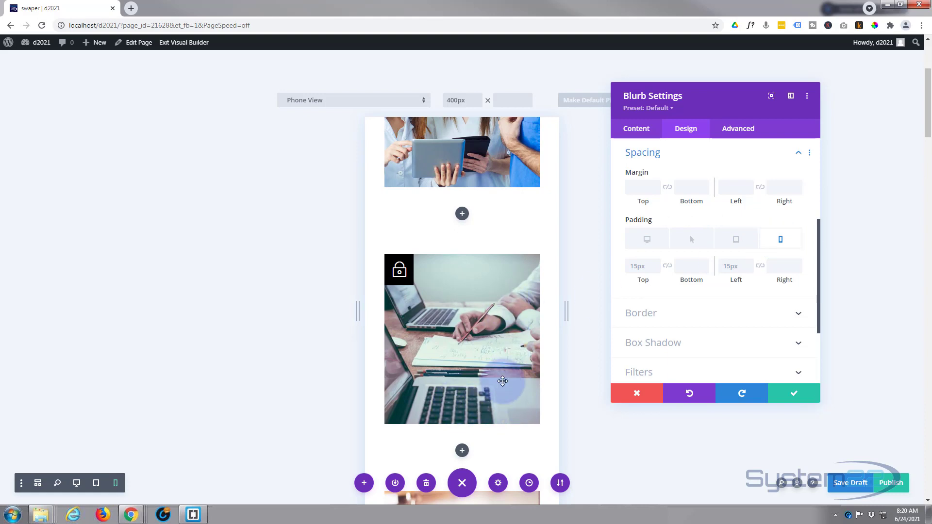
left_click(646, 241)
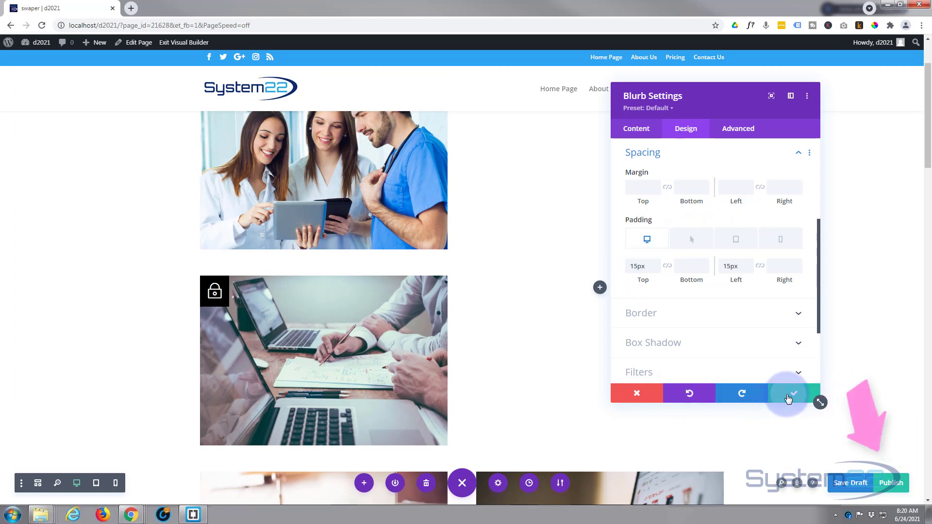
left_click(787, 399)
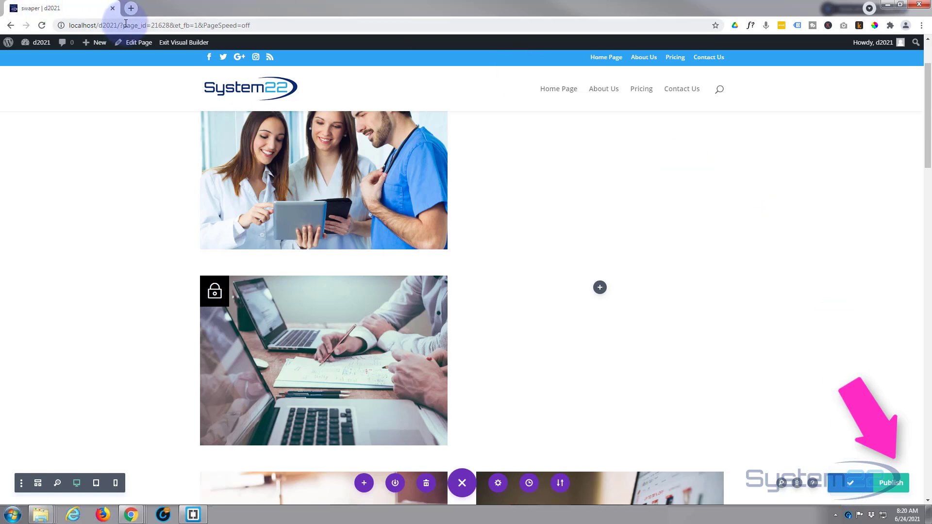
Leave the visual builder and check the finished padlock blurb's hover expansion over the laptop image.
left_click(174, 47)
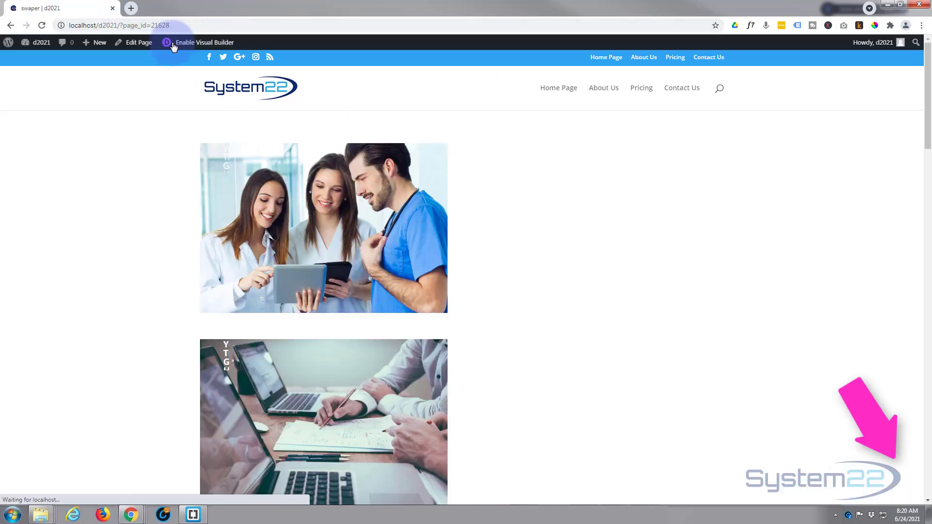
scroll(115, 326, "down", 2)
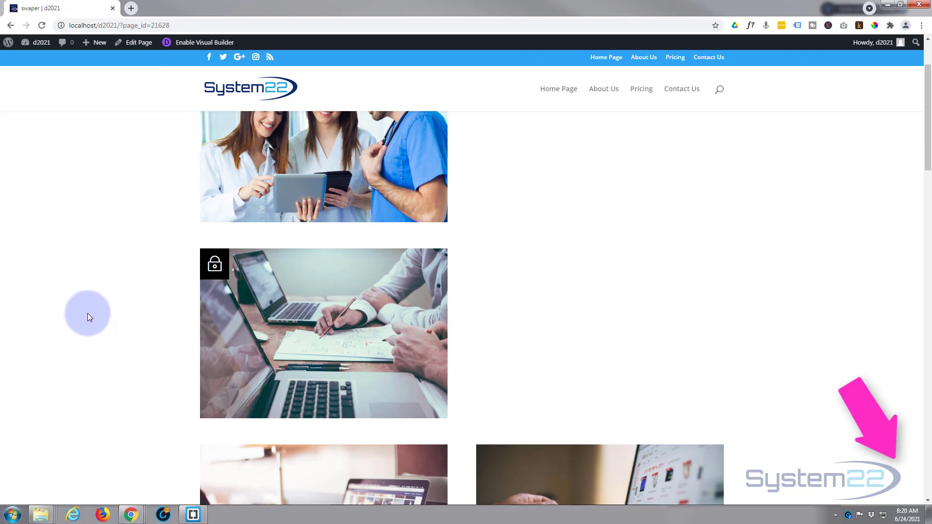
mouse_move(214, 261)
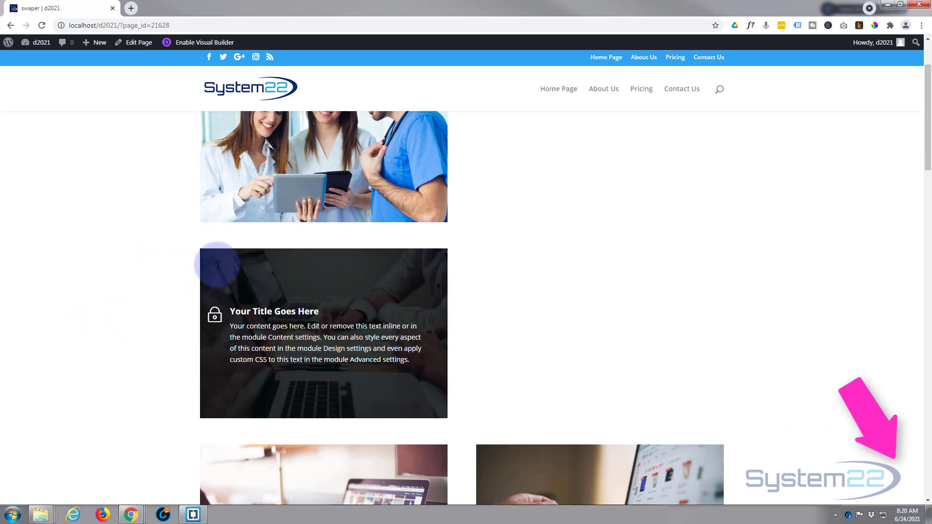